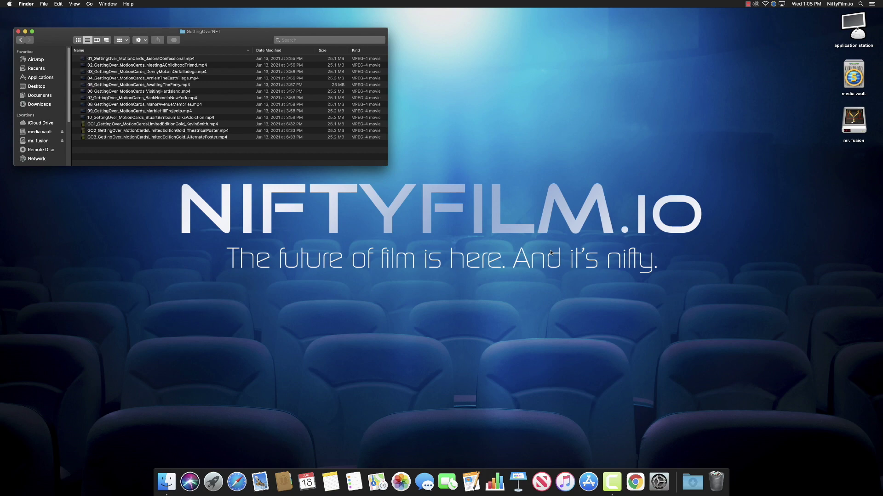
Open a browser window and go to the mintable.app site.
left_click(637, 483)
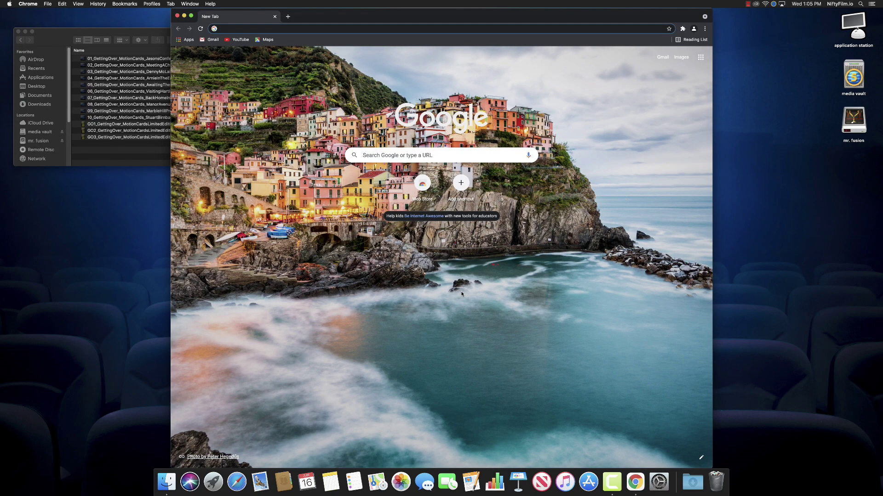
type("mintable.app")
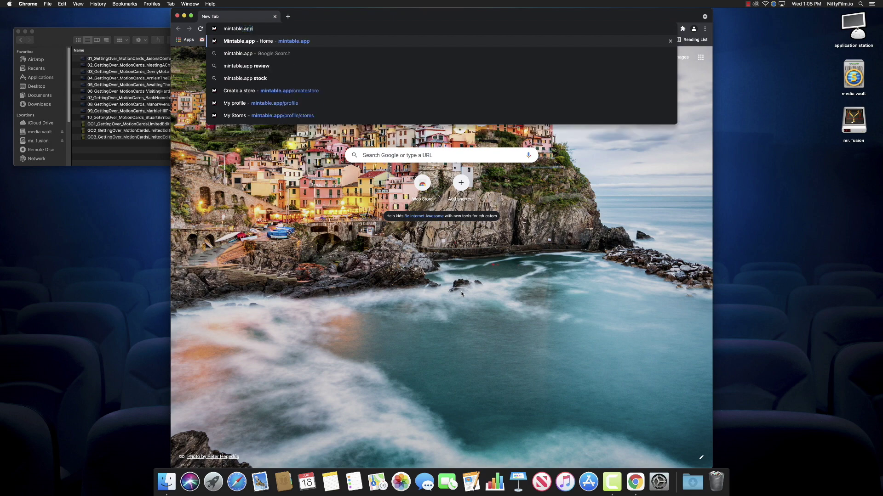
key("Return")
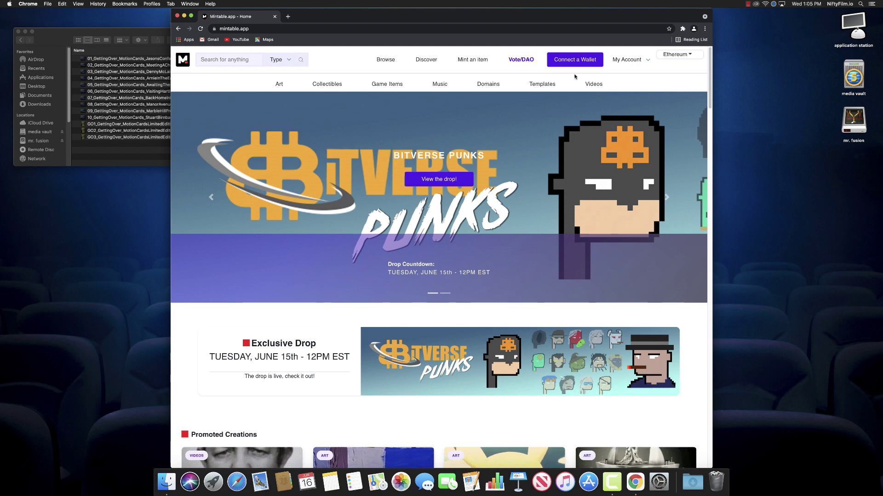
Connect the MetaMask wallet to Mintable and unlock it with the wallet password.
left_click(574, 59)
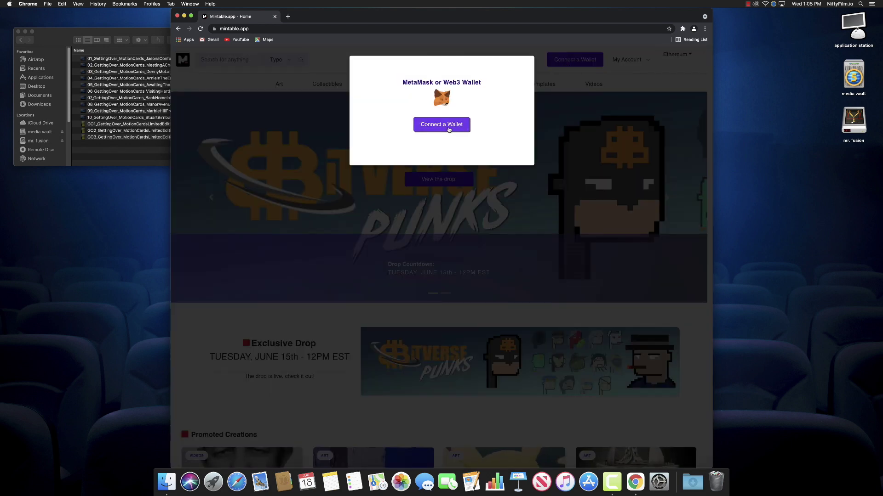
left_click(448, 130)
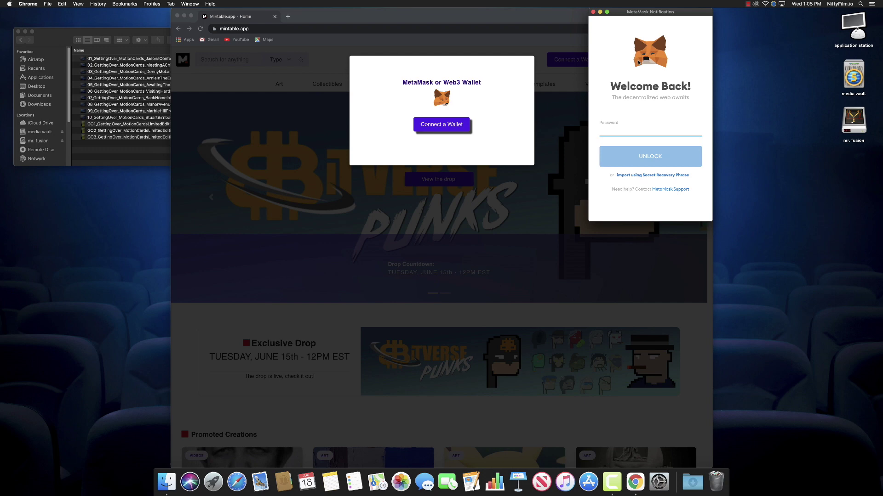
type("••••••••")
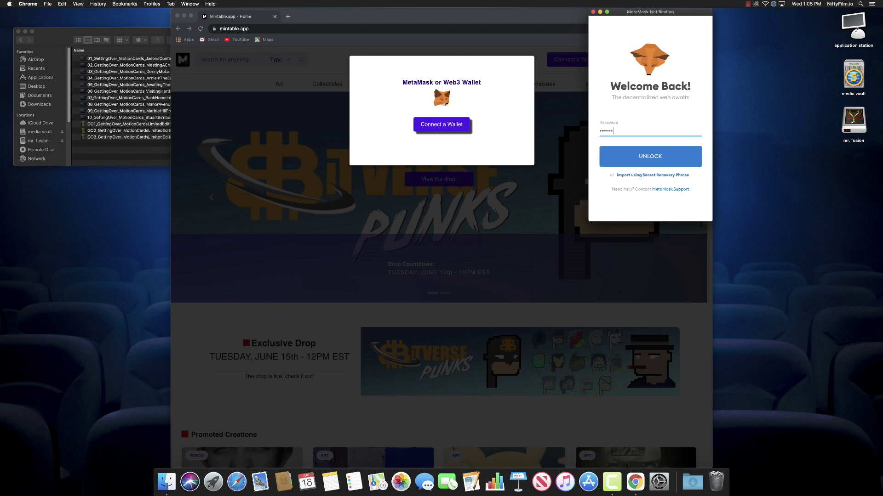
type("••••••")
key("Return")
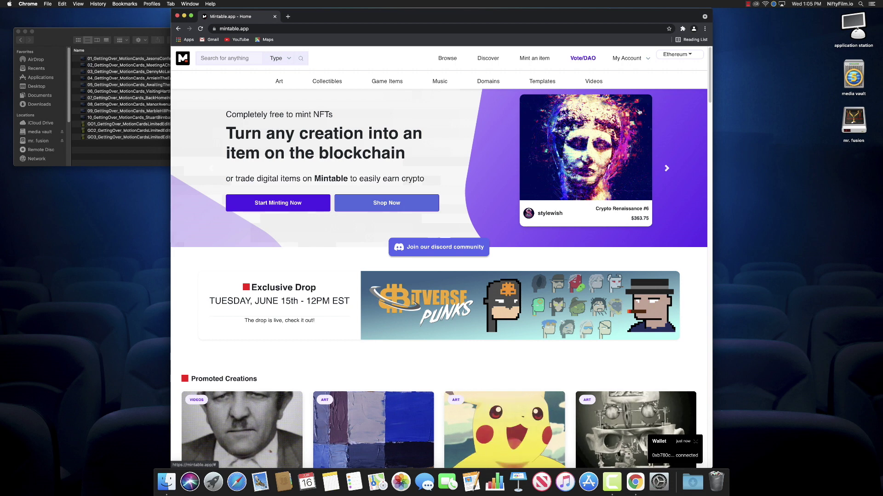
Go from My Account > Profile through My NFTs to the empty Stores list.
left_click(617, 58)
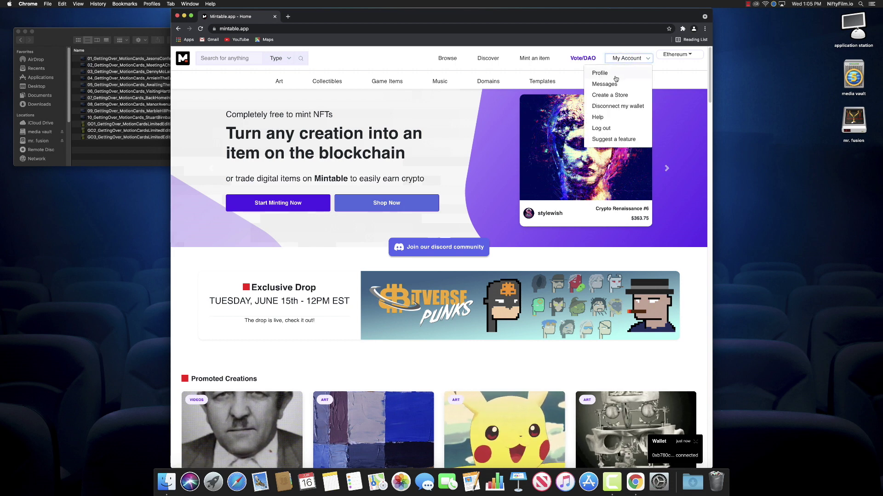
left_click(607, 73)
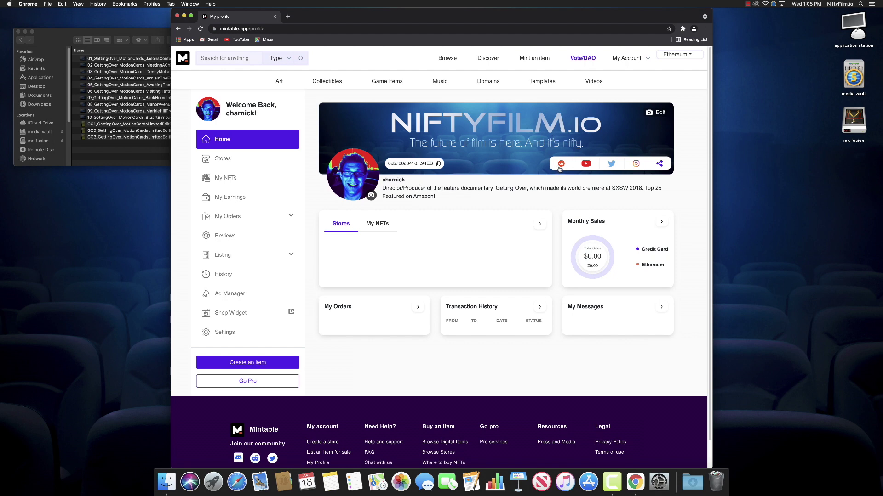
left_click(659, 164)
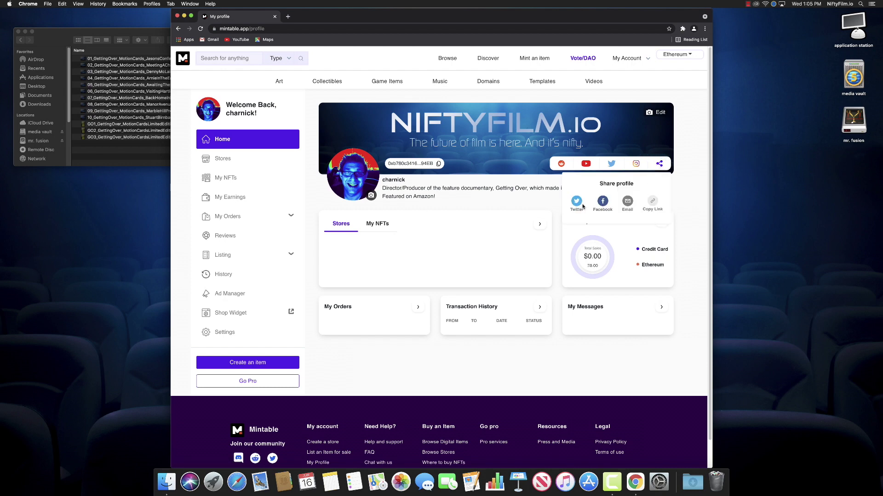
left_click(224, 178)
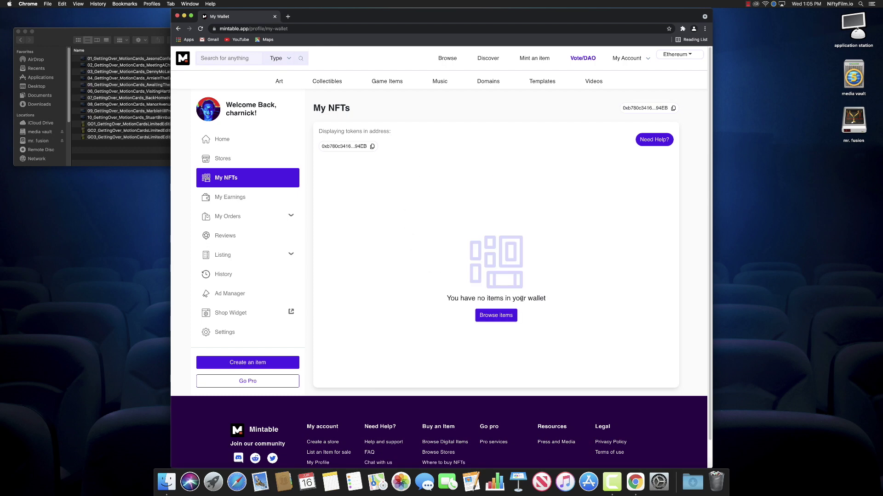
left_click(221, 158)
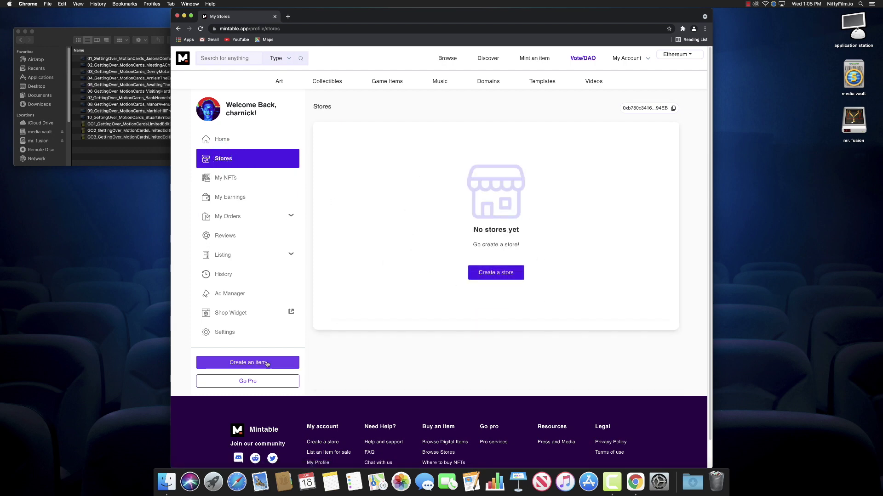
Start a Collectibles store titled NiftyFilm.io, subtitled 'NFTs for the Independent Filmmaker', with eight film tags.
left_click(492, 273)
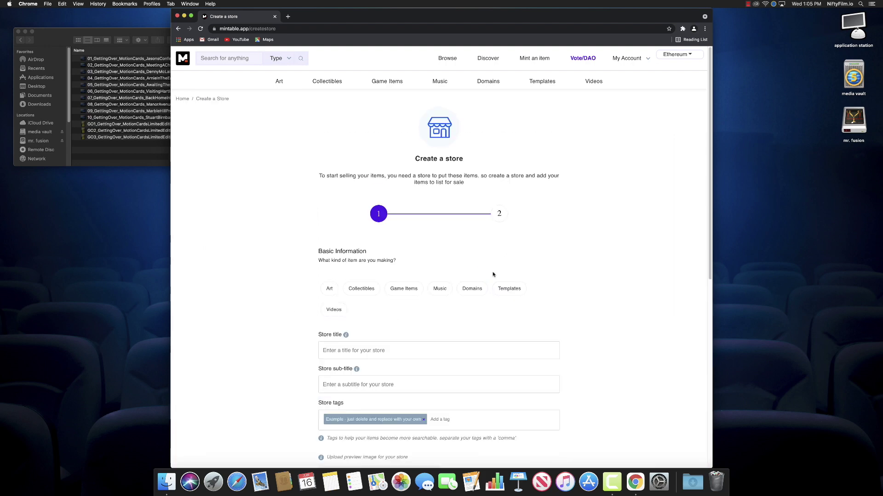
scroll(506, 239, "down", 2)
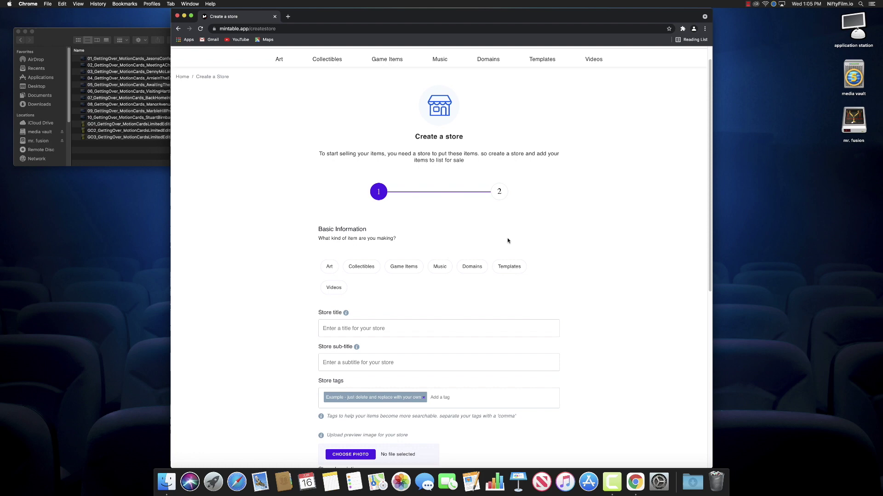
left_click(366, 256)
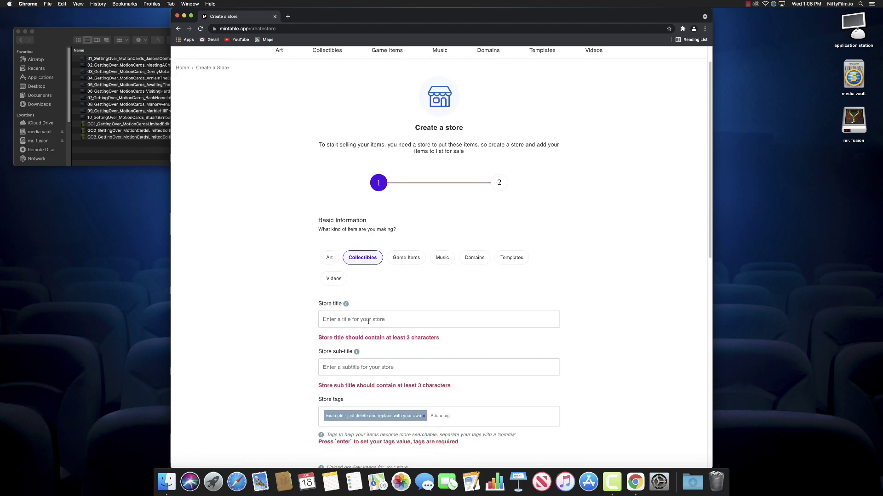
left_click(367, 319)
type("NiftyFilm.io")
key("Tab")
type("NFTs for the Independent Filmmaker")
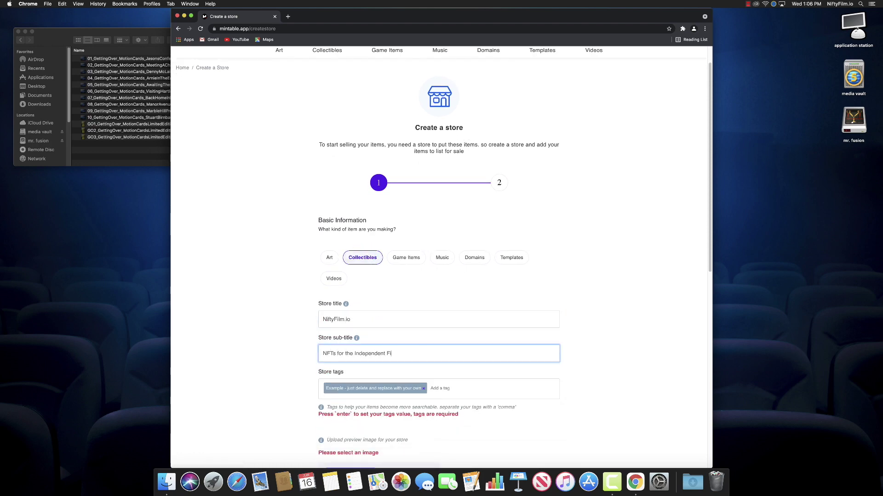
left_click(424, 389)
type("Film,Movies,Cinema,Video,Indie,Independent,Collectibles,")
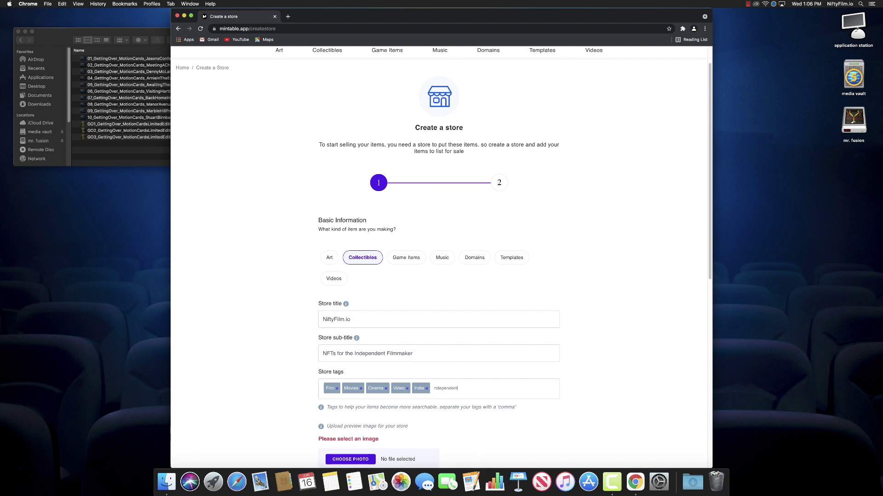
type("Cards,")
Upload the niftyfilm desktop background image as the store's preview image.
scroll(371, 401, "down", 5)
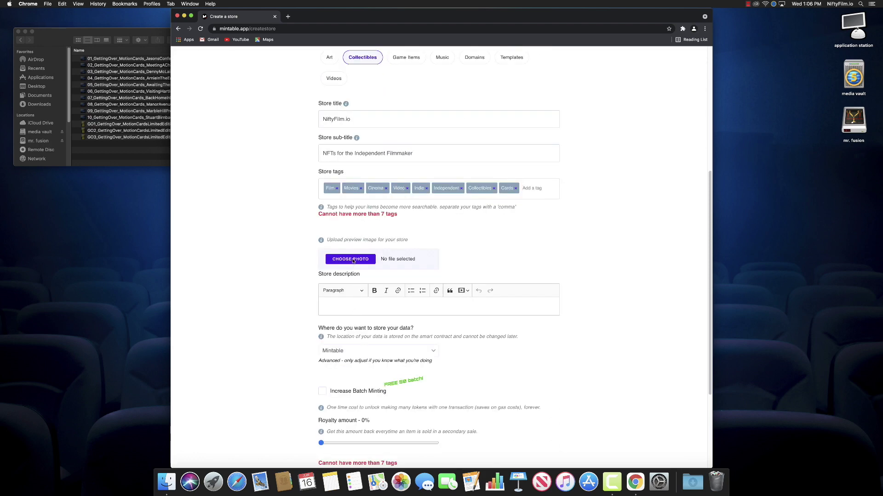
left_click(353, 260)
left_click(398, 54)
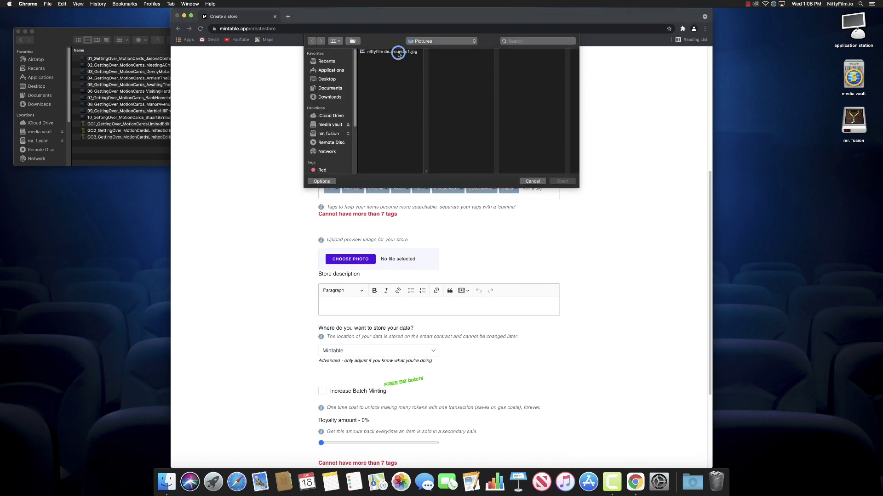
left_click(554, 182)
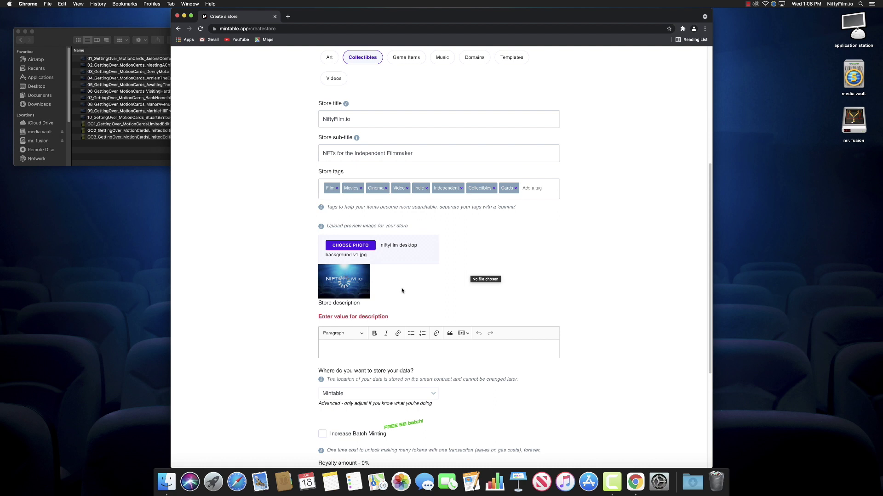
Write the NiftyFilm.io store description and start making 'niftyfilm.io' in it a link.
scroll(402, 291, "down", 1)
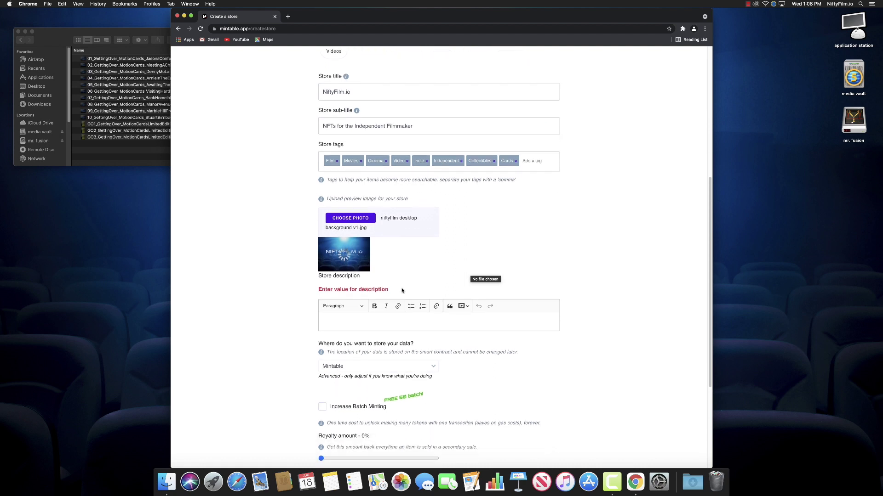
left_click(348, 323)
type("NiftyFilm.io Mintable.app Store. NFT's for the Independent Filmmaker. Learn more now at niftyfilm.io.")
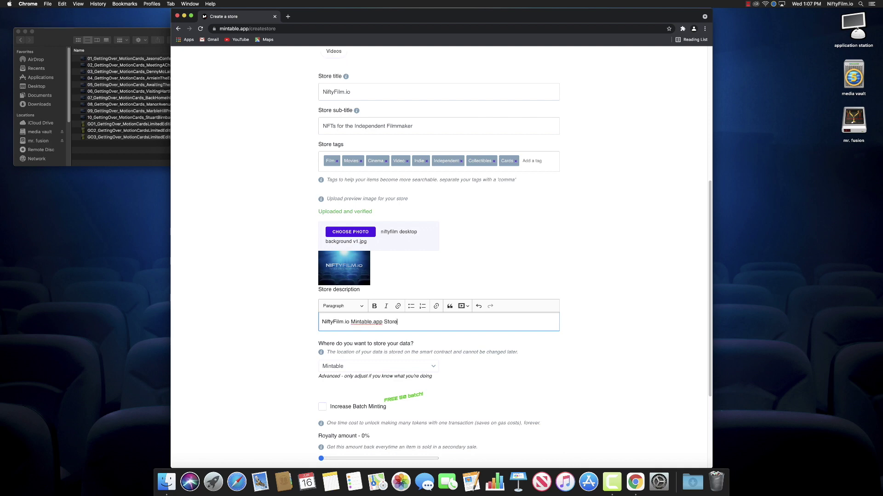
left_click_drag(347, 330, 321, 330)
left_click(436, 306)
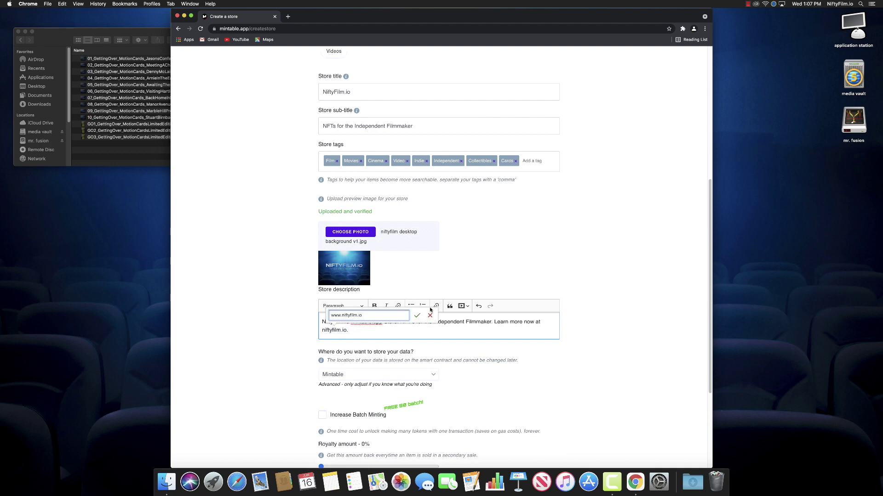
Link the description text to niftyfilm.io and keep Mintable as the data storage location.
type("niftyfilm.io")
key("Return")
scroll(416, 322, "down", 3)
left_click(416, 300)
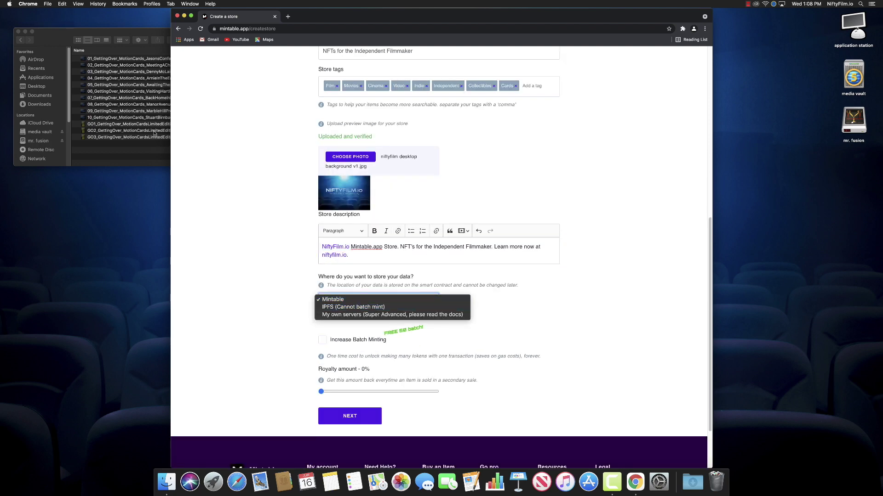
left_click(416, 336)
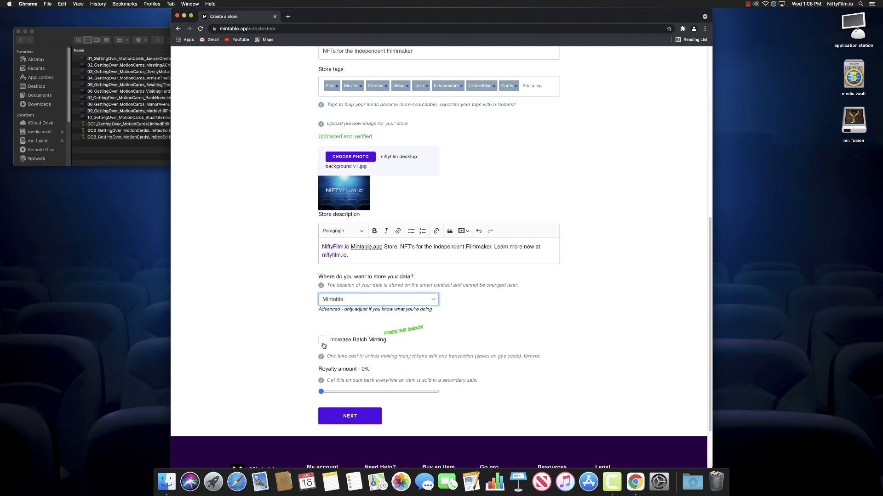
Leave batch minting off, set royalty to 10%, and continue to the store review.
left_click(323, 344)
scroll(326, 354, "down", 2)
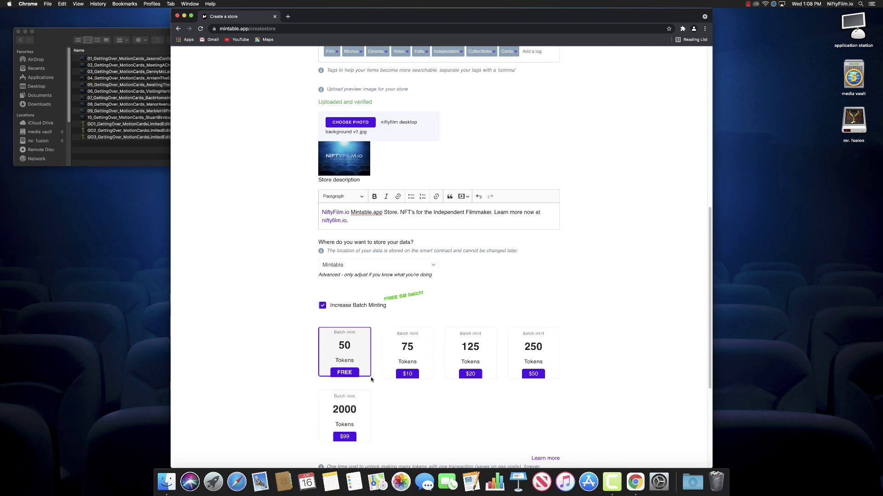
left_click(322, 306)
scroll(363, 306, "down", 2)
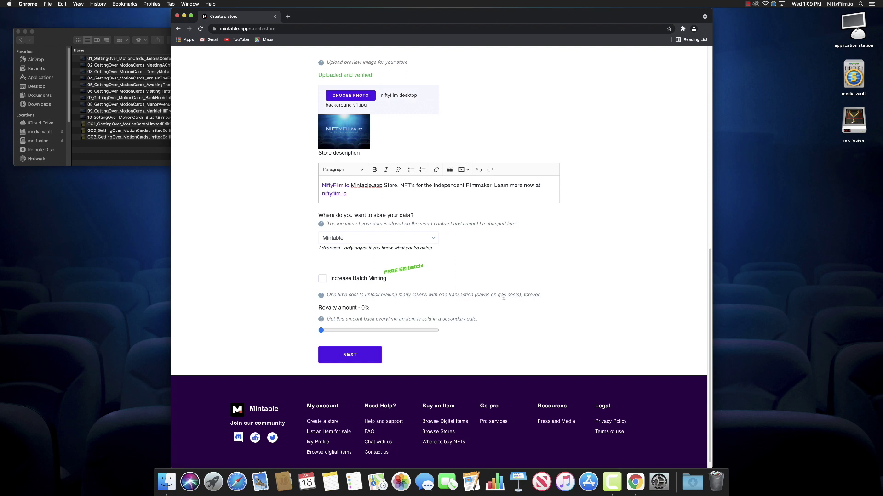
left_click_drag(320, 330, 334, 330)
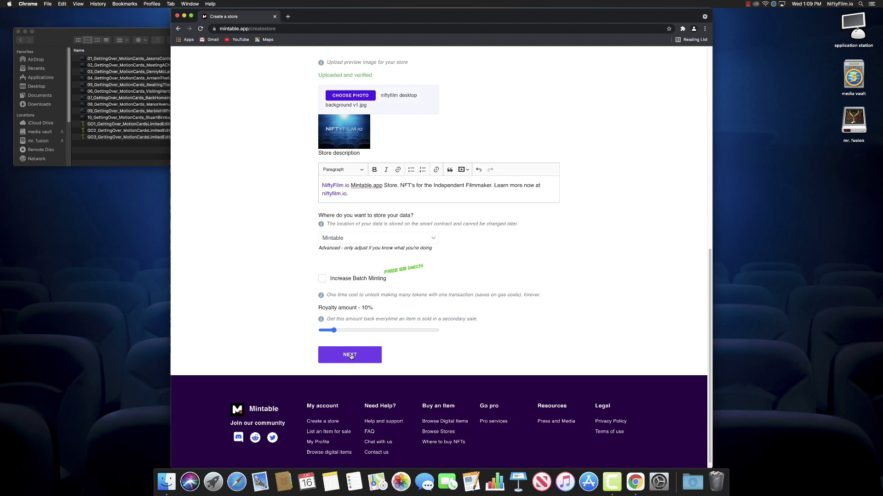
left_click(351, 357)
Submit the reviewed NiftyFilm.io store and confirm the Transaction Alert, raising MetaMask's 0.099 ETH request.
scroll(418, 279, "up", 5)
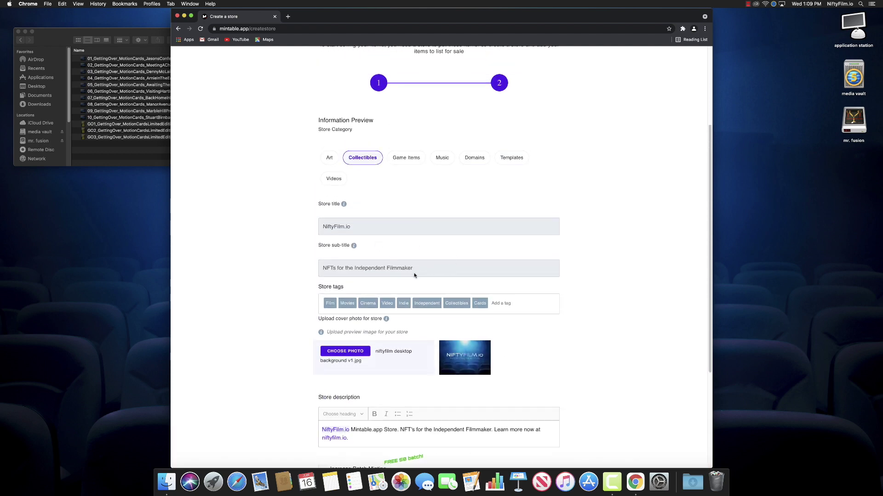
scroll(426, 297, "down", 3)
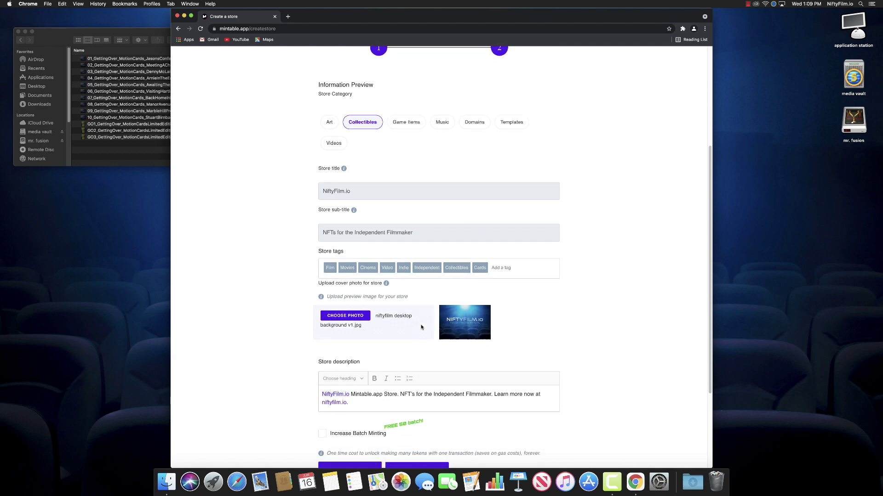
scroll(421, 327, "down", 5)
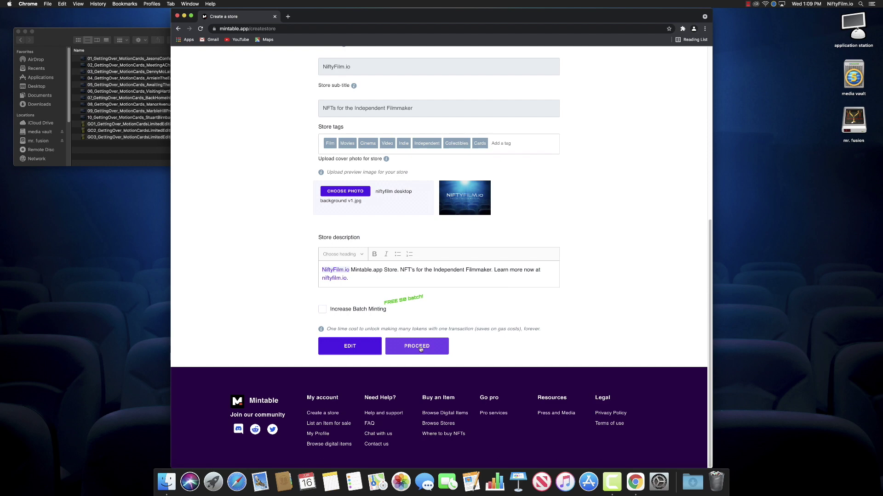
left_click(420, 349)
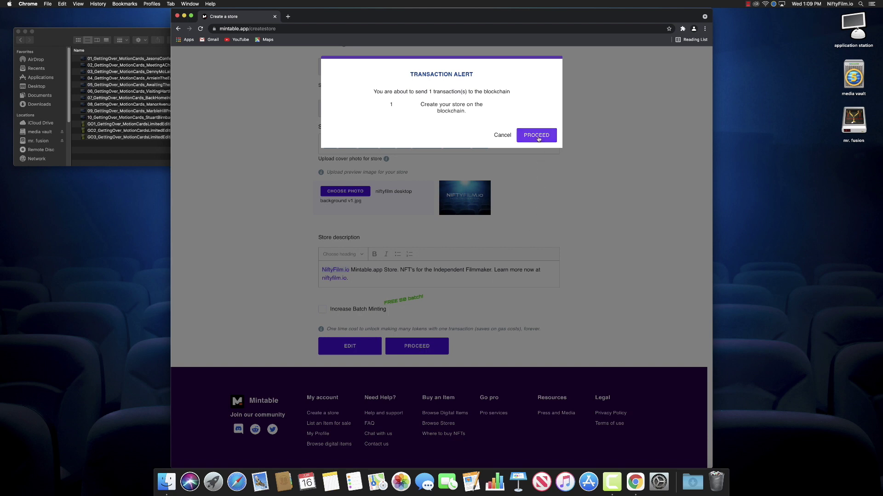
left_click(537, 136)
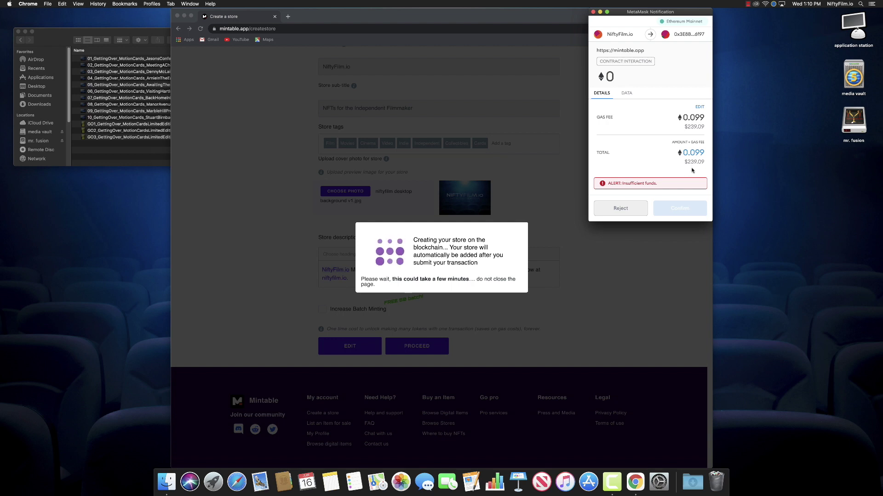
Reject the store transaction and open the gasless Create and List an item form.
left_click(626, 210)
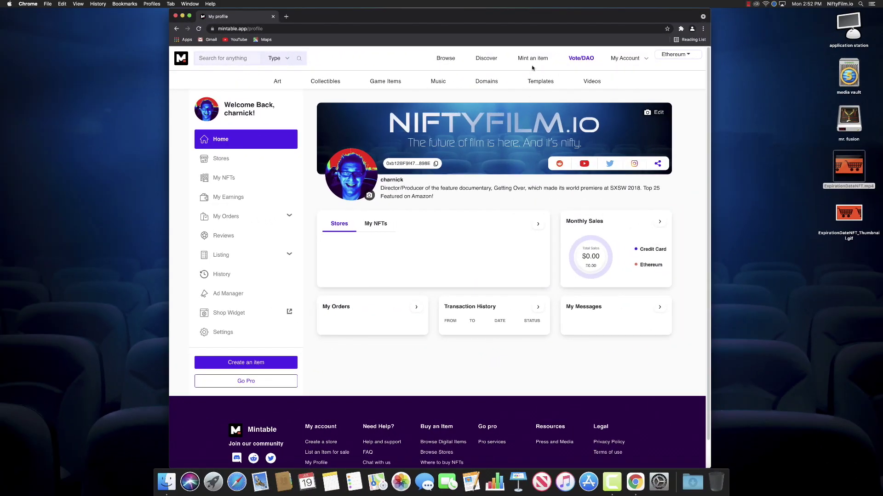
left_click(533, 62)
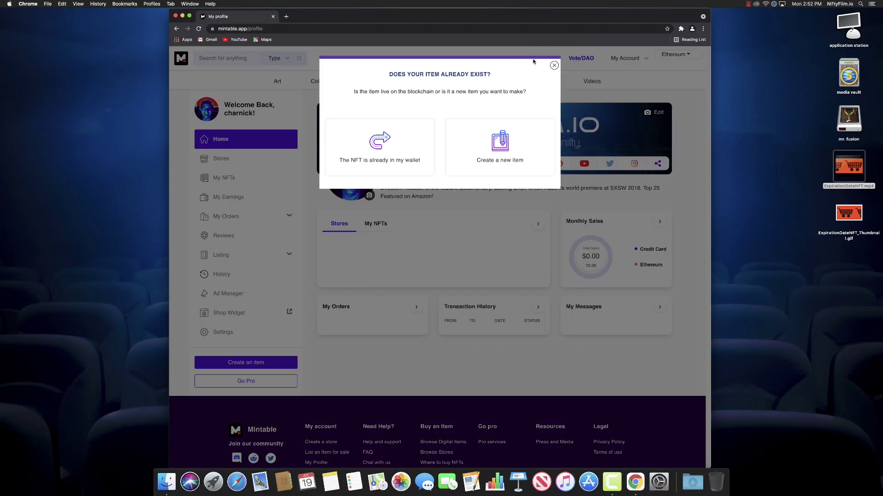
left_click(504, 148)
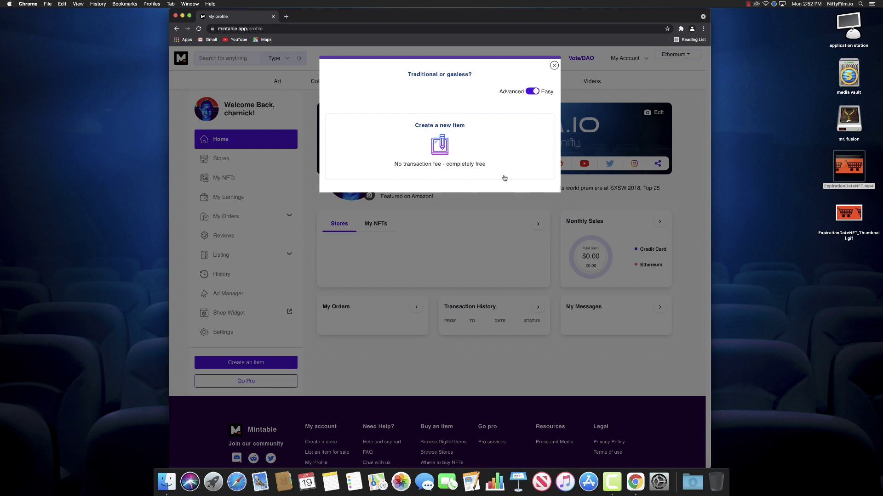
left_click(444, 148)
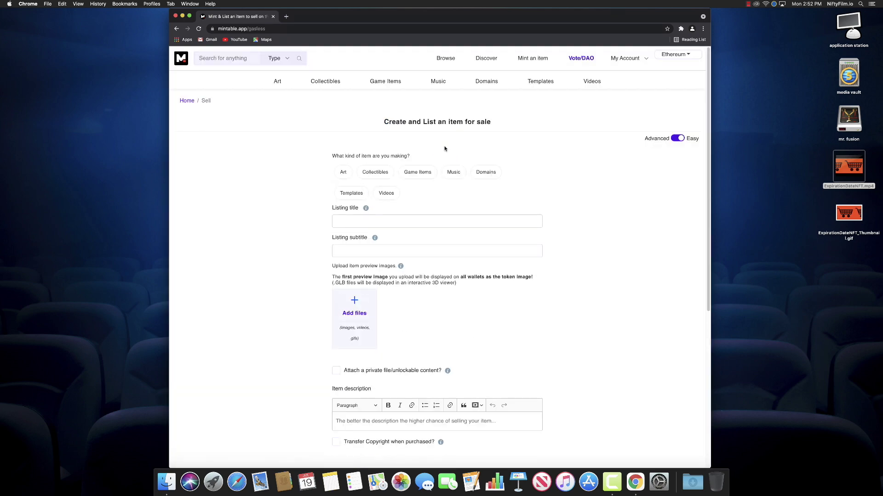
Make an Art item titled 'Expiration Date Looping Shopping Cart' with the capitalism-comment subtitle.
left_click(346, 172)
left_click(364, 222)
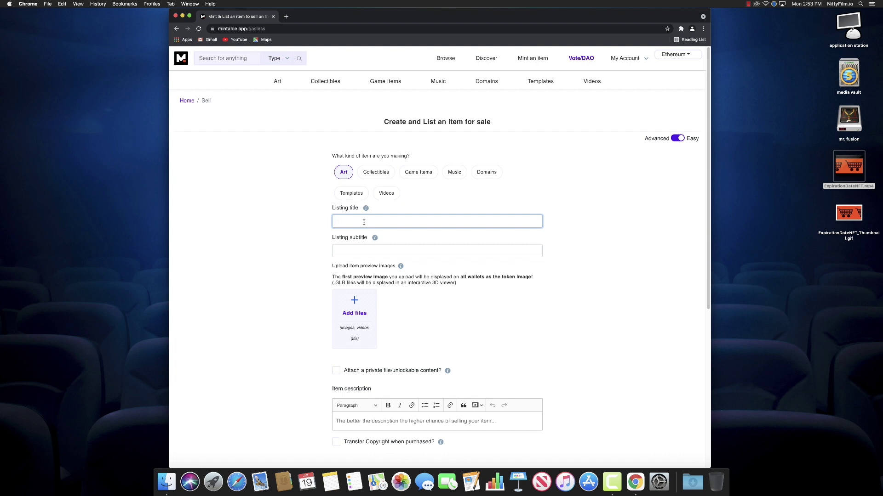
mouse_move(365, 208)
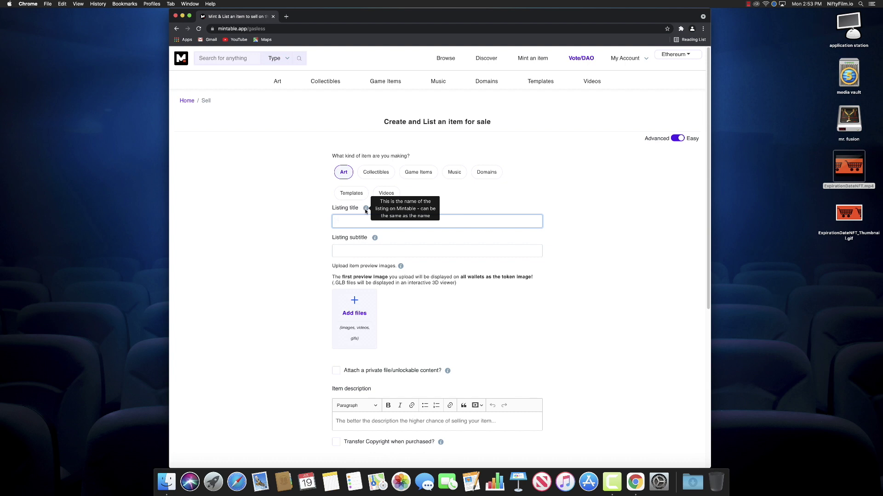
mouse_move(376, 239)
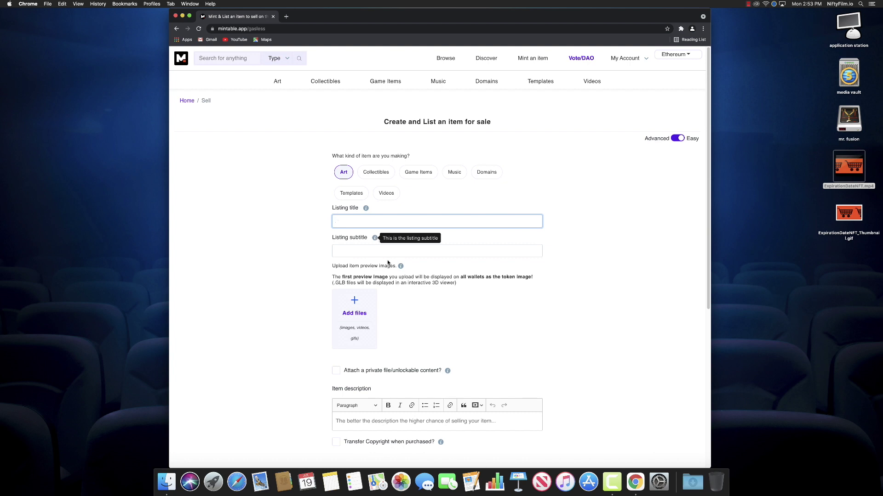
mouse_move(400, 267)
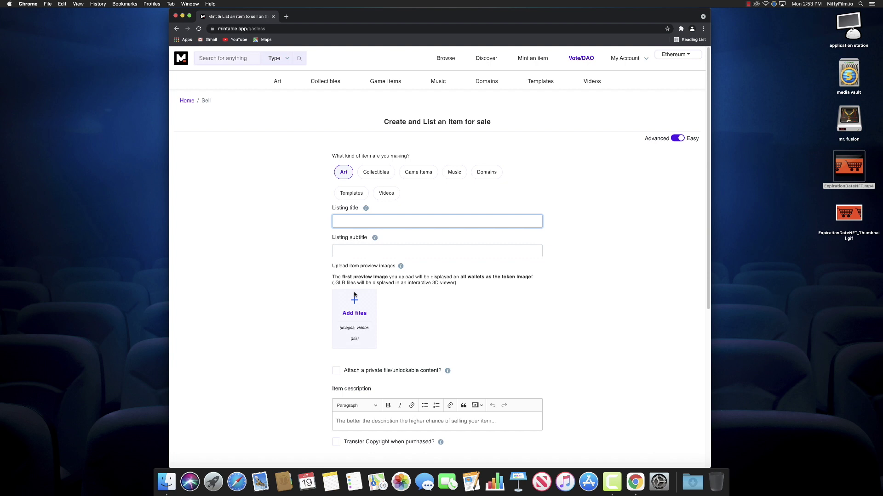
left_click(356, 220)
type("Expiration Date Looping Shopping Cart")
key("Tab")
type("A comment on the neverending capitalism as espoused by the USA.")
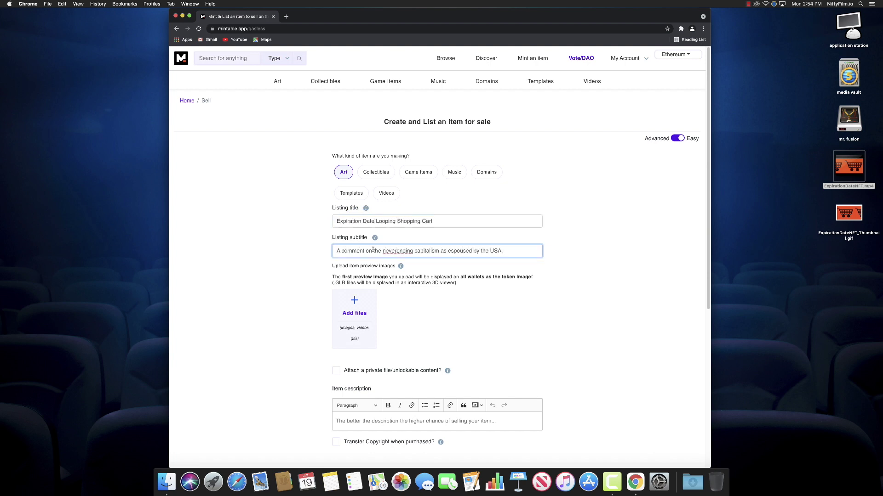
Upload ExpirationDateNFT_Thumbnail.gif and ExpirationDateNFT.mp4 as the item's files.
scroll(388, 337, "down", 2)
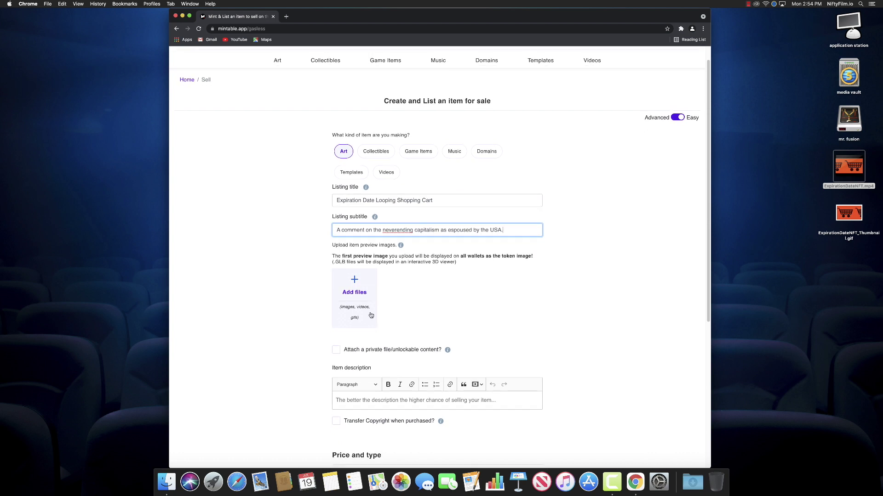
left_click(355, 284)
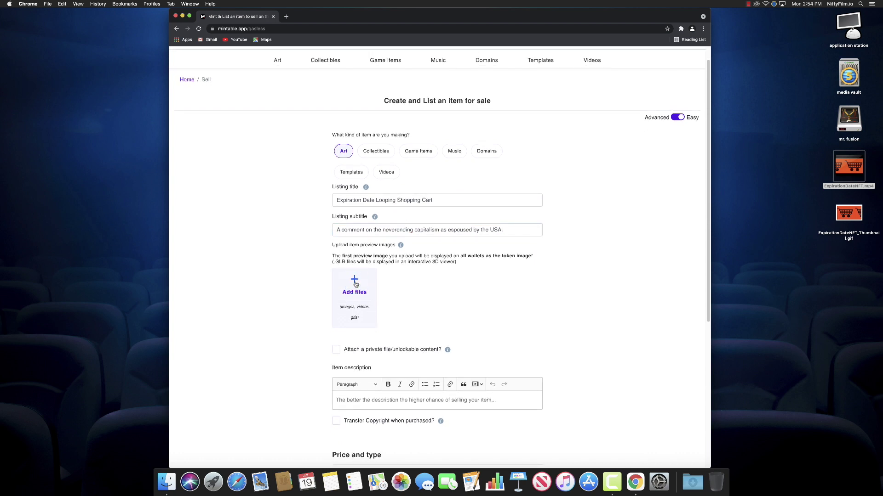
left_click_drag(851, 218, 408, 133)
left_click(560, 181)
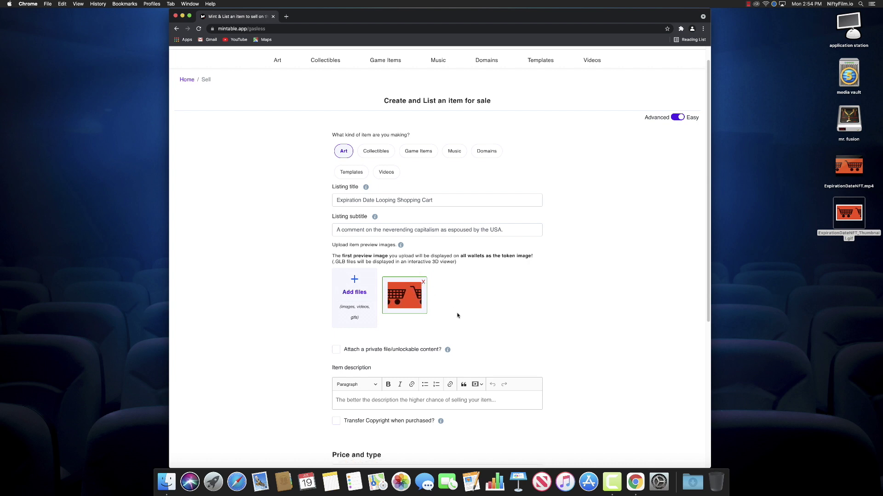
left_click(363, 288)
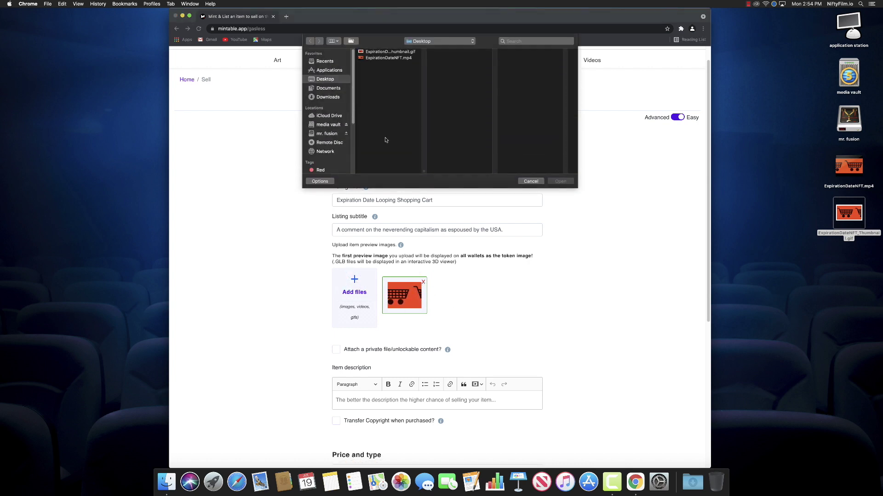
left_click(390, 58)
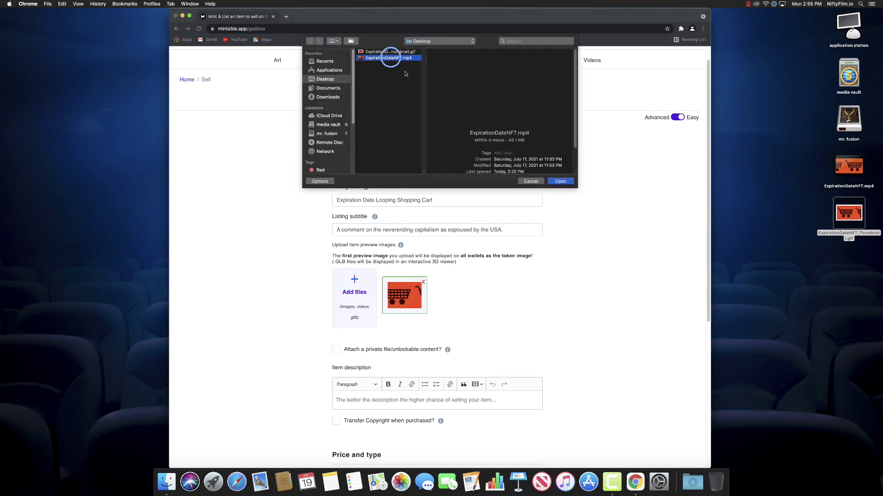
left_click(561, 182)
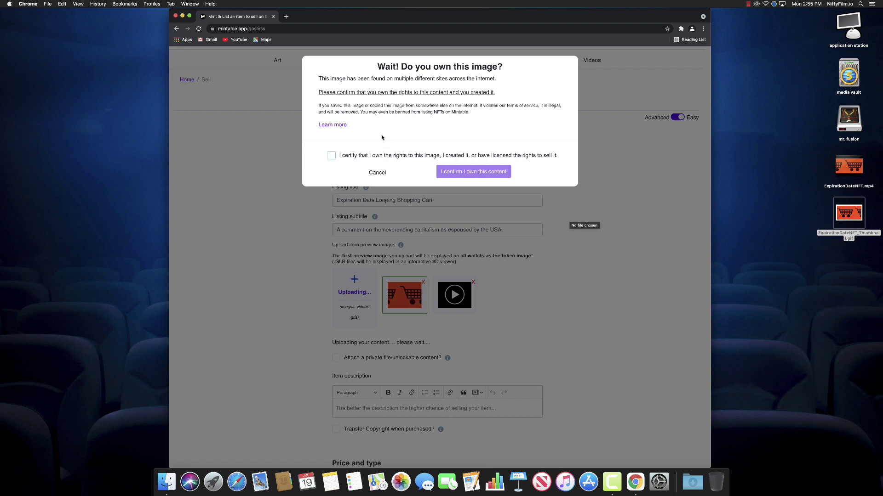
Certify and confirm ownership of the content so the GIF and MP4 finish uploading.
left_click(332, 156)
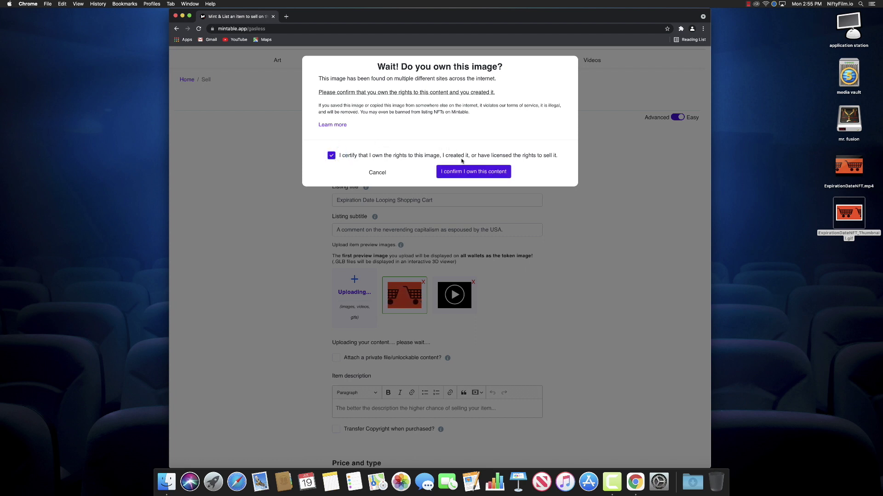
left_click(466, 172)
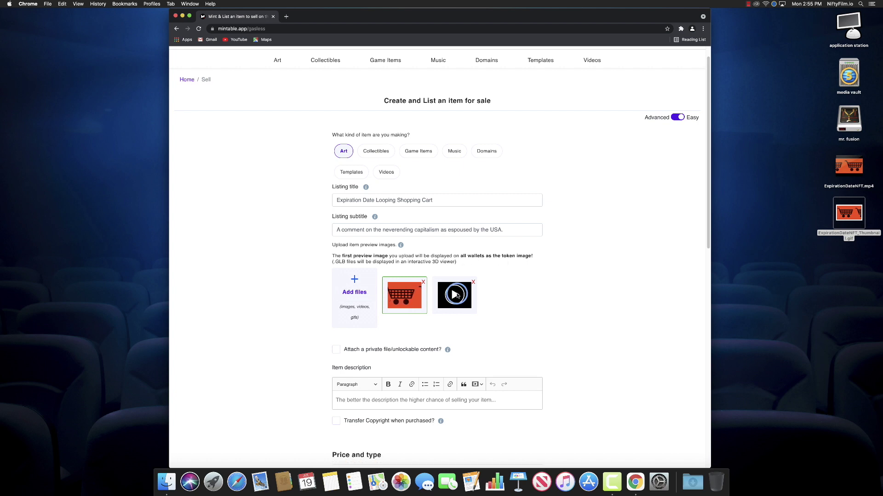
scroll(514, 311, "down", 1)
mouse_move(448, 340)
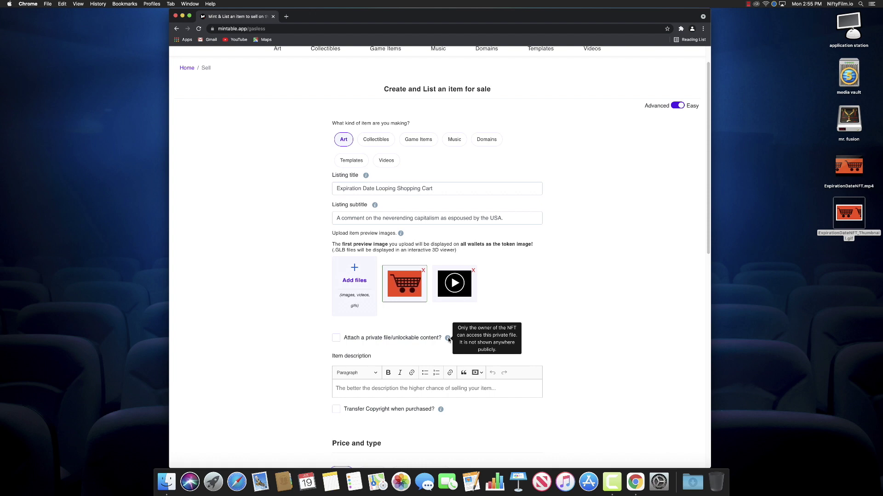
Describe the film's looping shopping cart, add 'Watch Expiration Date on YouTube now!' and embed the video.
left_click(372, 389)
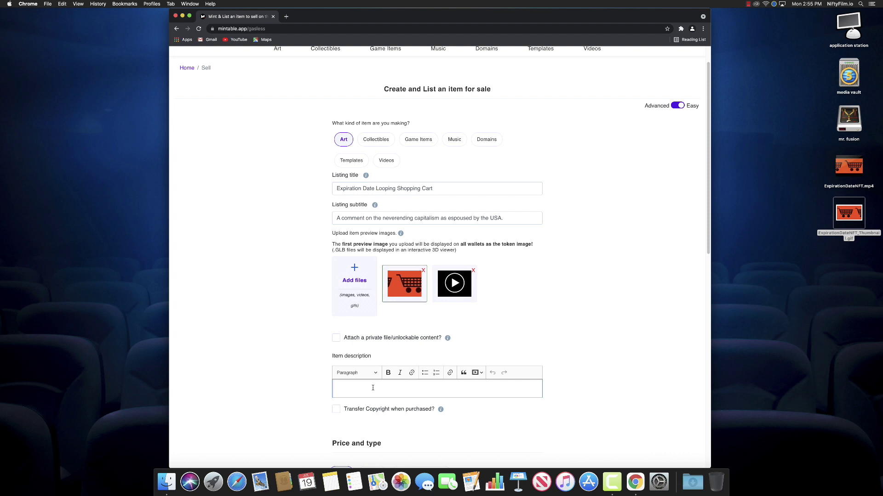
type("From the short film, Expiration Date by Jason Charnick, this is a ")
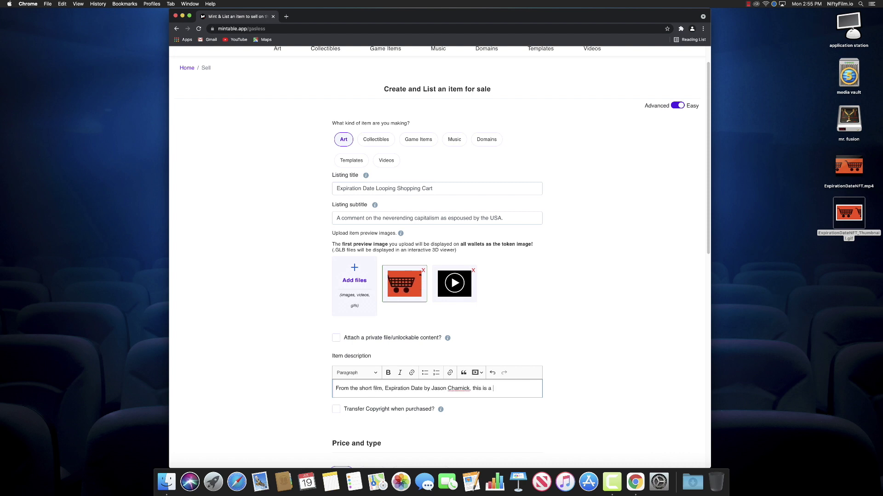
type("looping image of a shopping cart. Artistically speaking, it is also a deeply symbolic exploration of the never")
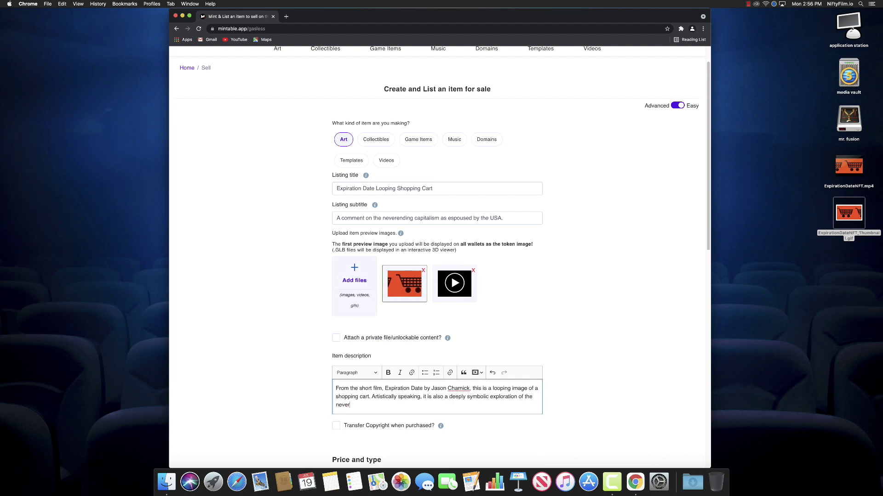
type("ending cycle of capitalism in the United States. What exactly does that mean? I don't know, but this is one cheap")
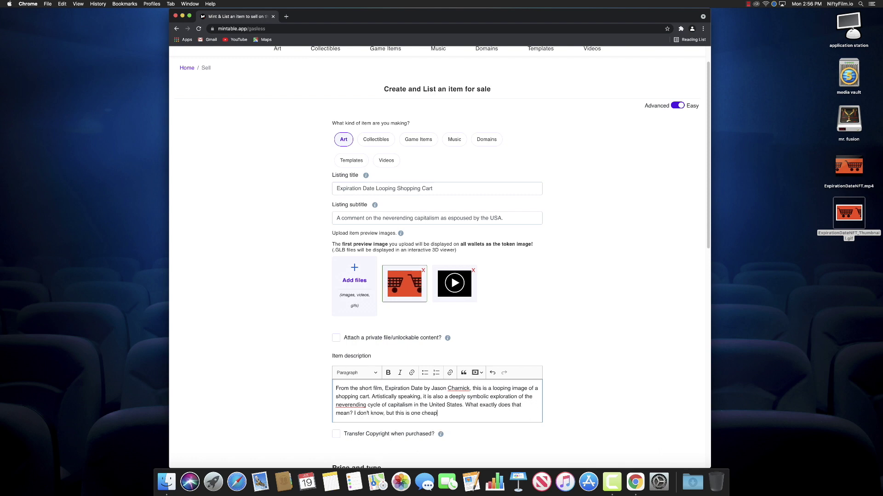
type(" NFT, so why don't you buy it and show our capitalist overlords who's really boss!")
key("Return")
type("Watch Expiration Date on YouTube now!")
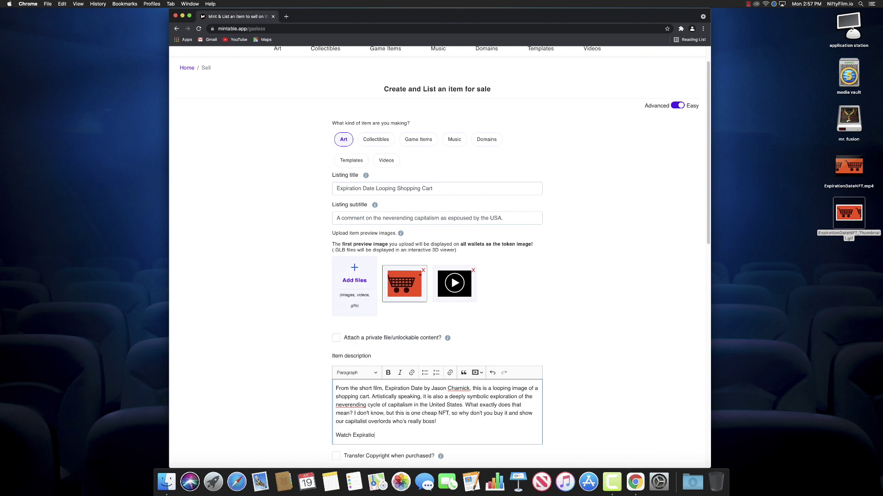
key("Return")
key("ctrl+v")
Insert '(actually the HD-DVD main menu)' after the filmmaker's name and 'for FREE' in the YouTube line.
left_click(471, 237)
type("(actually the HD-DVD main menu)")
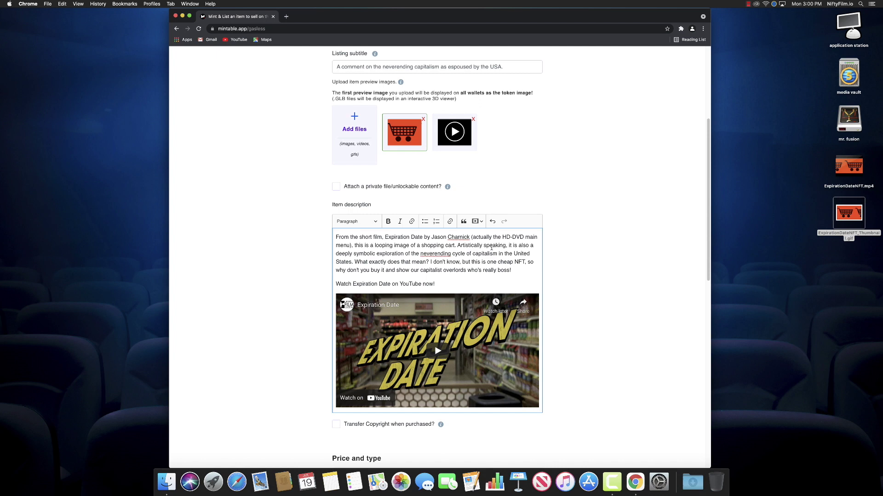
scroll(435, 208, "down", 3)
left_click(433, 205)
type("for FREE")
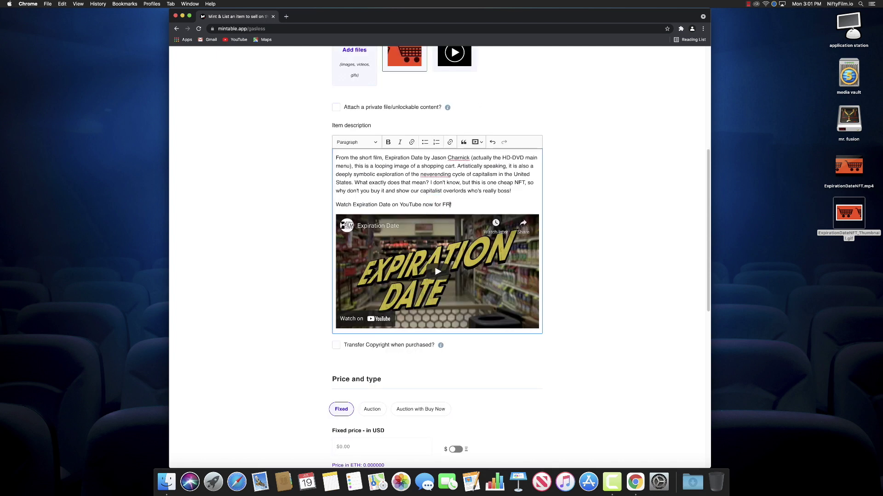
scroll(552, 322, "down", 10)
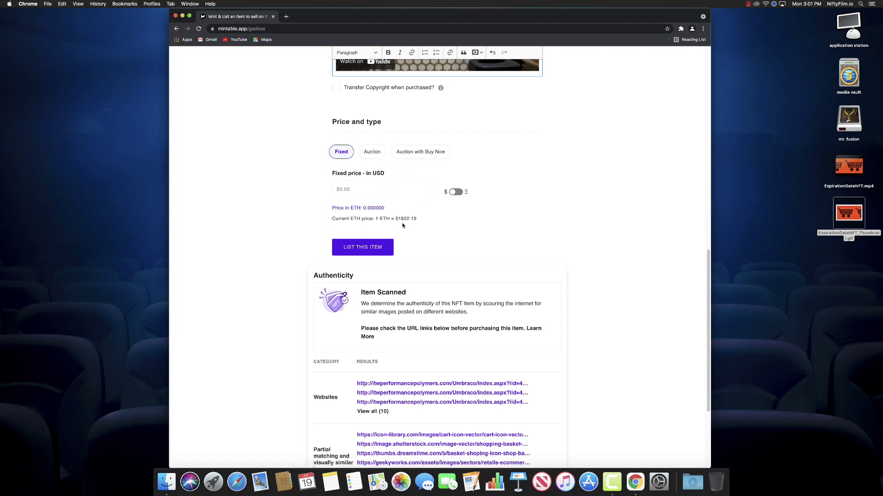
Switch pricing to ETH and set the fixed price to 0.001 ETH.
left_click(458, 192)
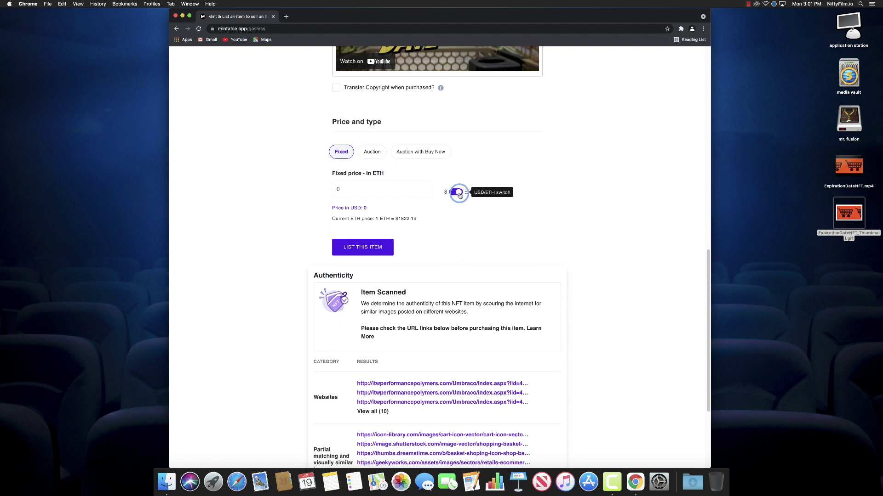
left_click(361, 189)
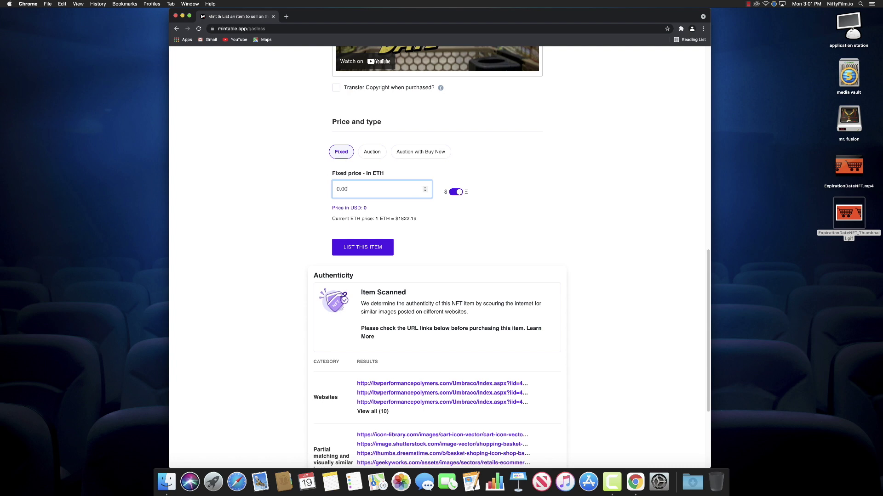
type("1")
Check the authenticity scan's matching cart image and first website match, then close both.
scroll(373, 214, "down", 5)
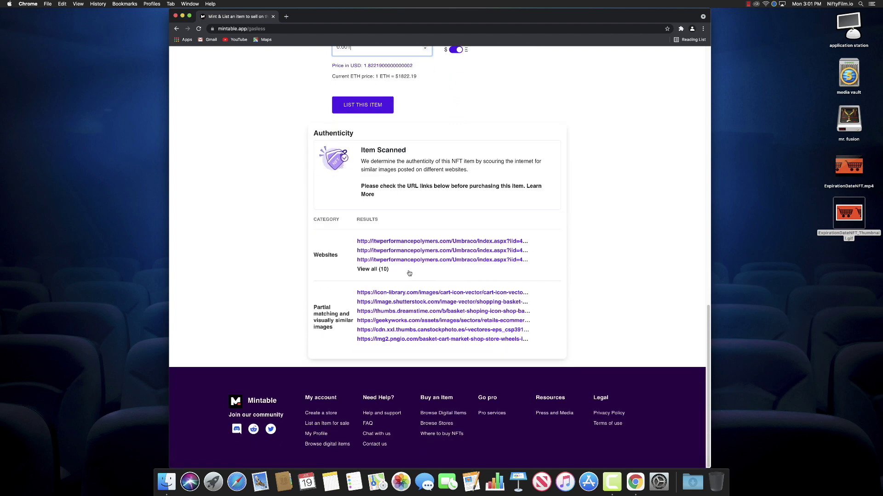
right_click(430, 292)
left_click(448, 302)
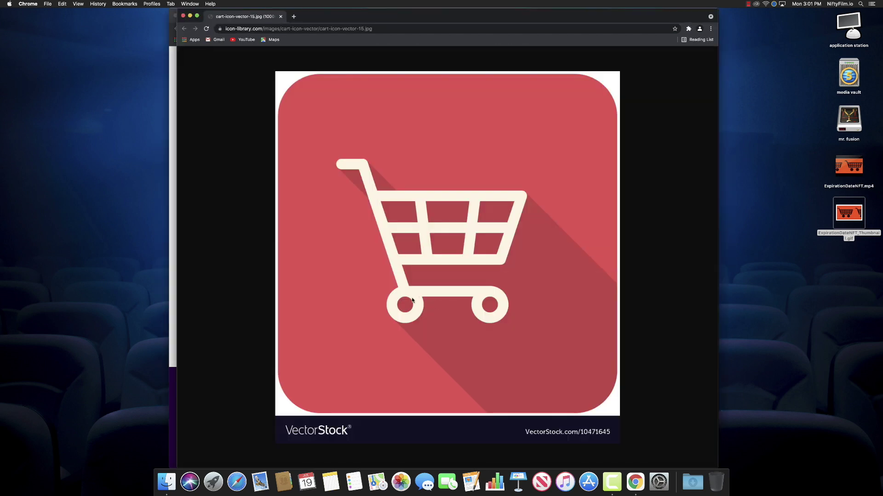
key("super+w")
right_click(391, 242)
left_click(409, 251)
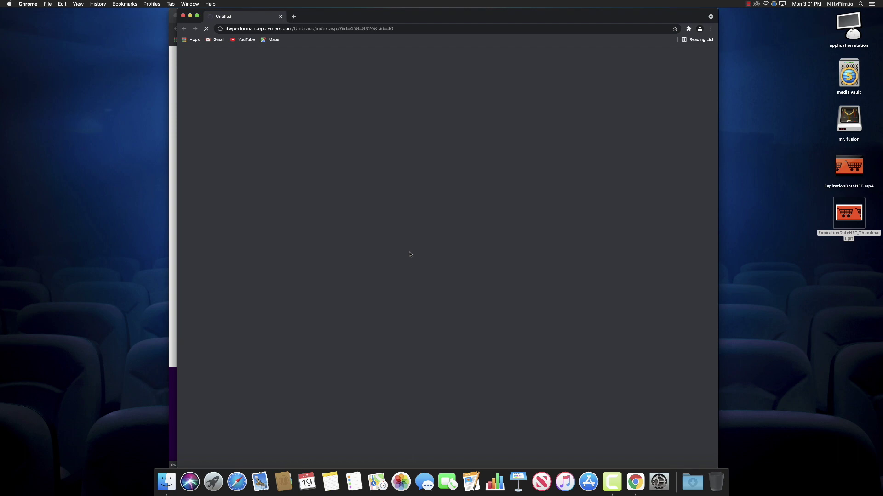
key("super+w")
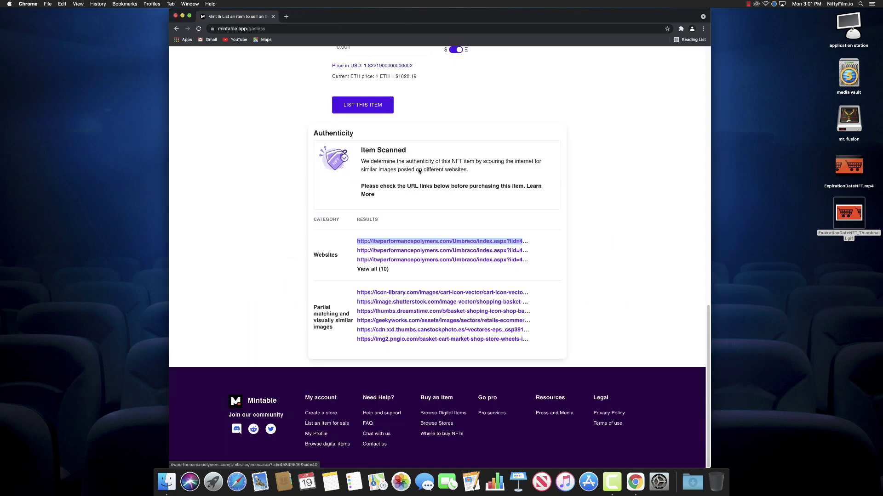
scroll(540, 250, "up", 4)
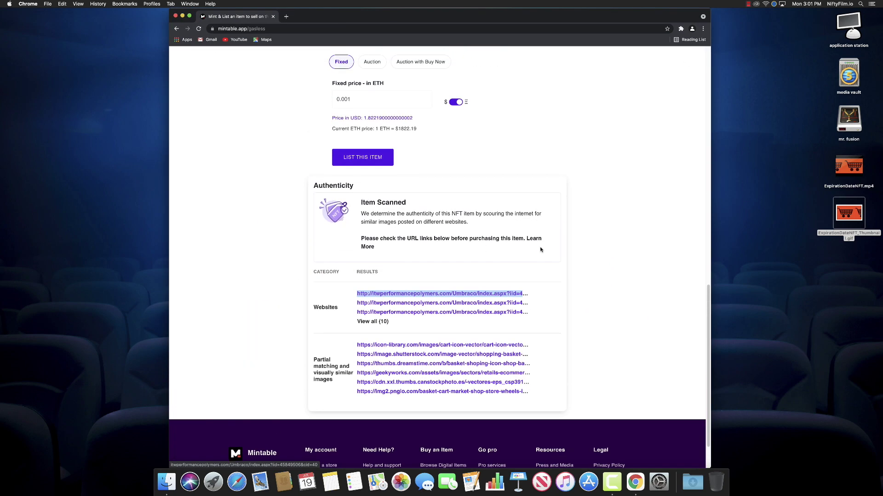
scroll(540, 250, "up", 20)
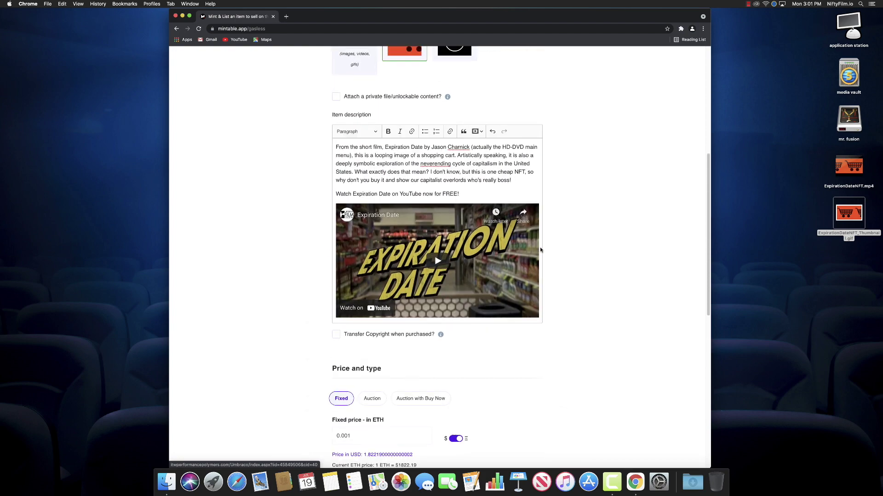
scroll(540, 250, "up", 1)
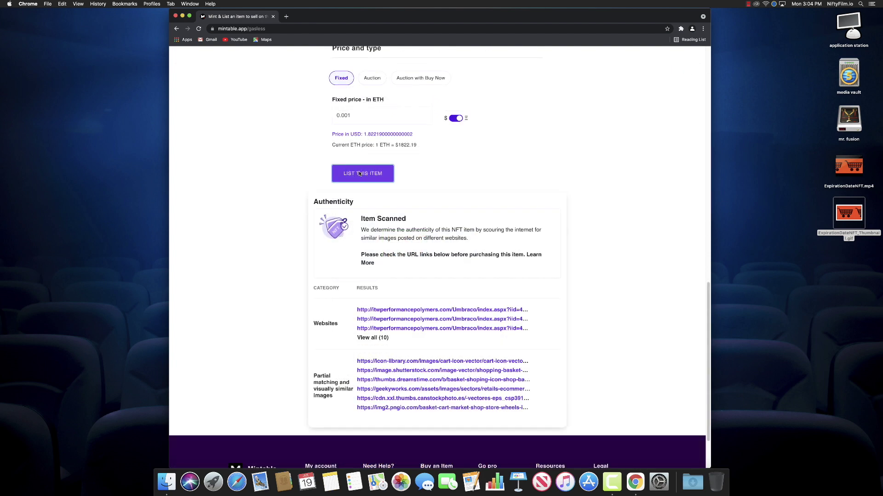
List the Looping Shopping Cart for sale, proceeding past the gas alerts and signing in MetaMask.
left_click(362, 174)
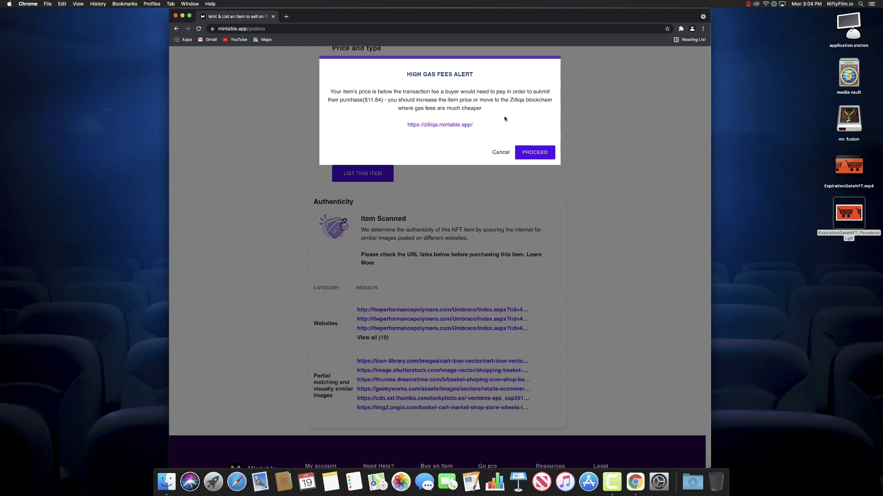
left_click(539, 154)
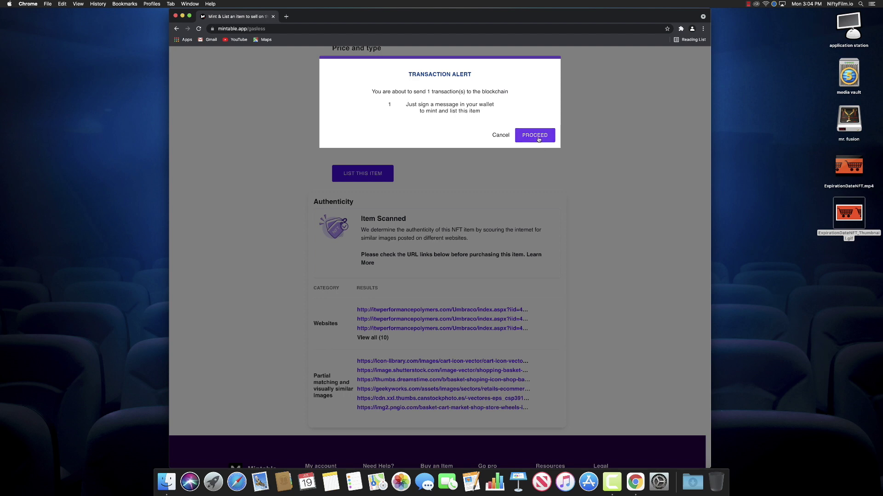
left_click(537, 137)
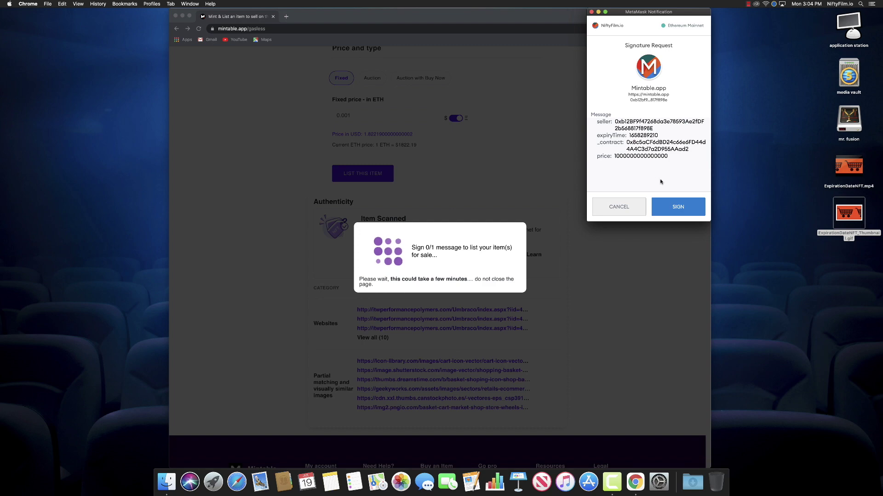
left_click(678, 202)
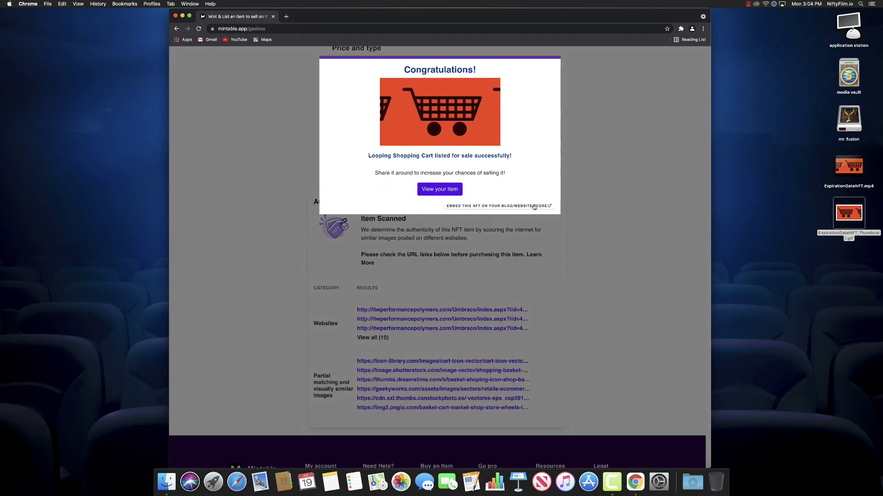
Create an embed widget featuring the Looping Shopping Cart and set its size to Mini.
left_click(533, 206)
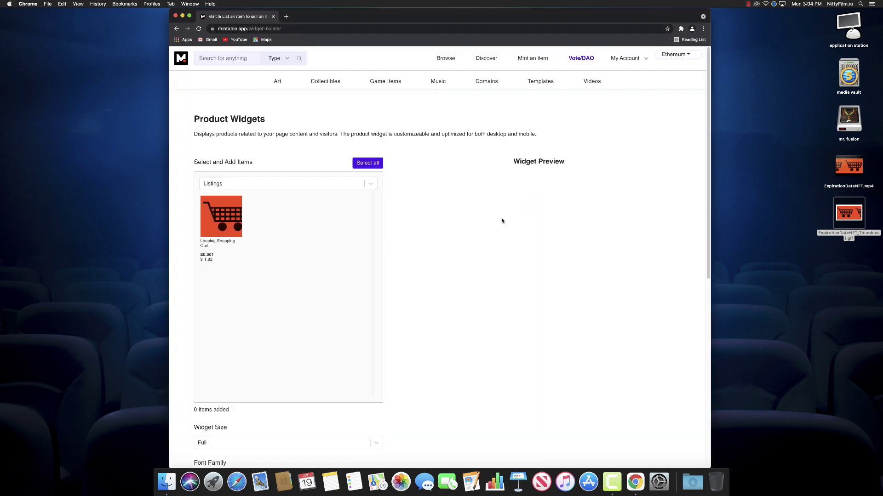
scroll(384, 270, "down", 2)
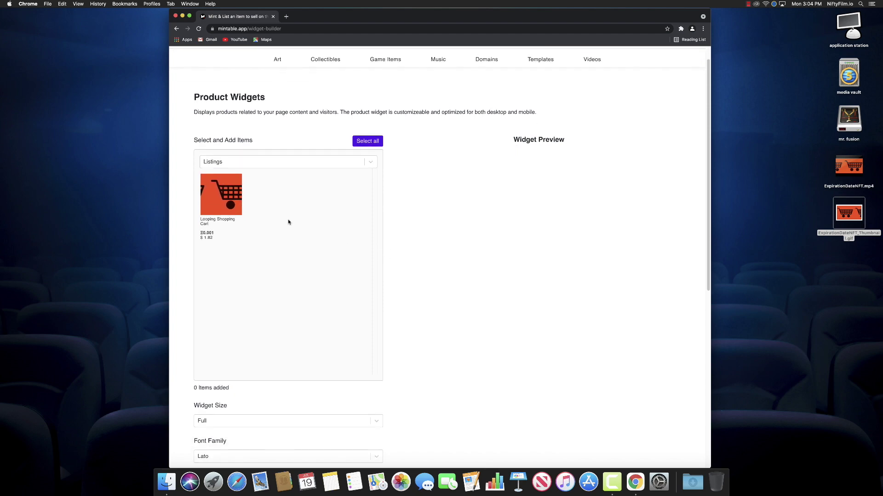
left_click(228, 201)
scroll(285, 220, "down", 4)
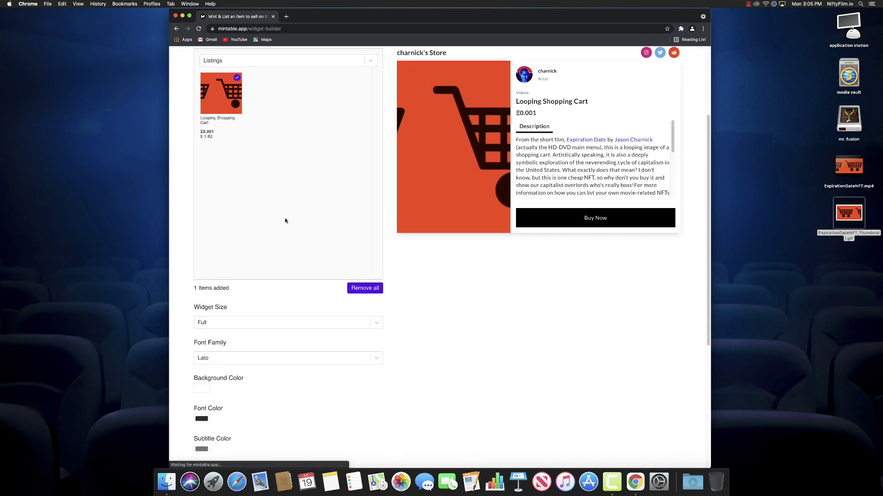
scroll(285, 221, "up", 1)
scroll(286, 222, "up", 3)
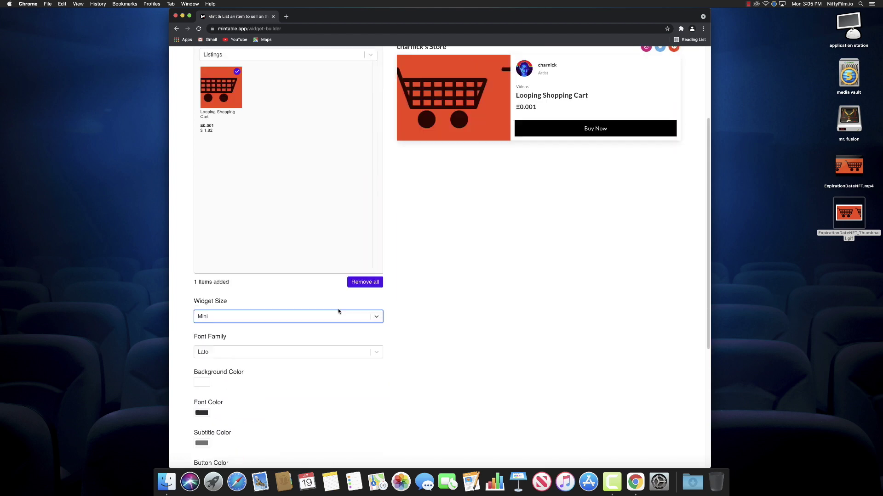
left_click(378, 363)
scroll(438, 330, "up", 3)
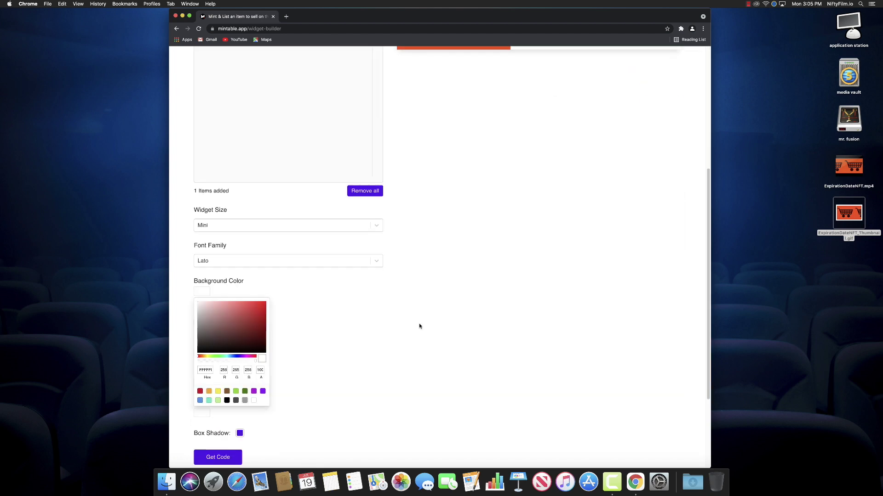
left_click(420, 326)
Generate the Mini widget's embed code and copy it.
scroll(451, 262, "up", 5)
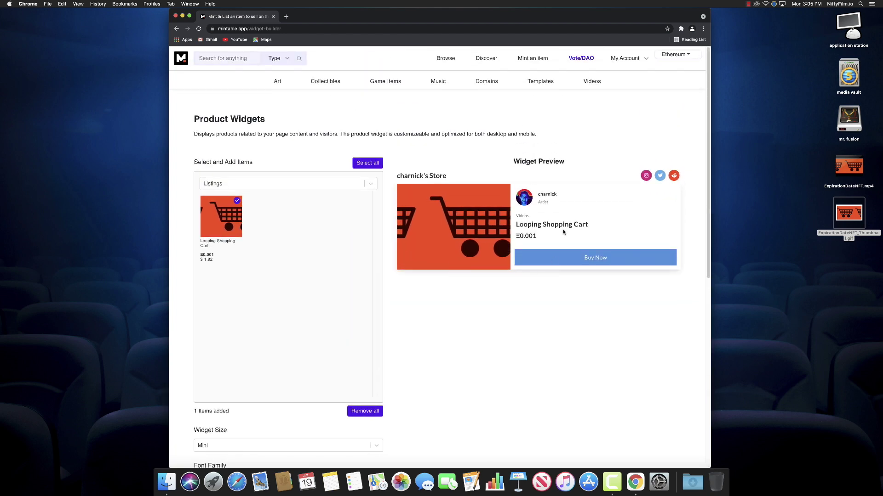
scroll(414, 340, "down", 10)
left_click(217, 382)
scroll(460, 287, "down", 8)
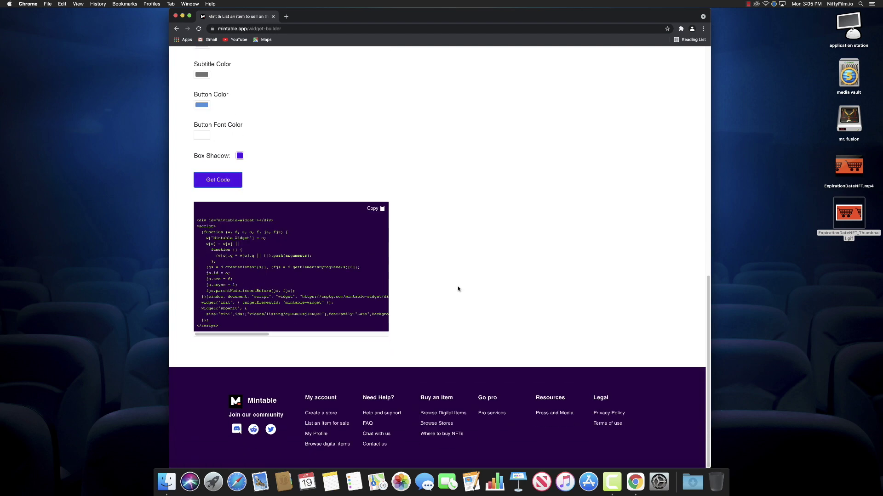
left_click(372, 208)
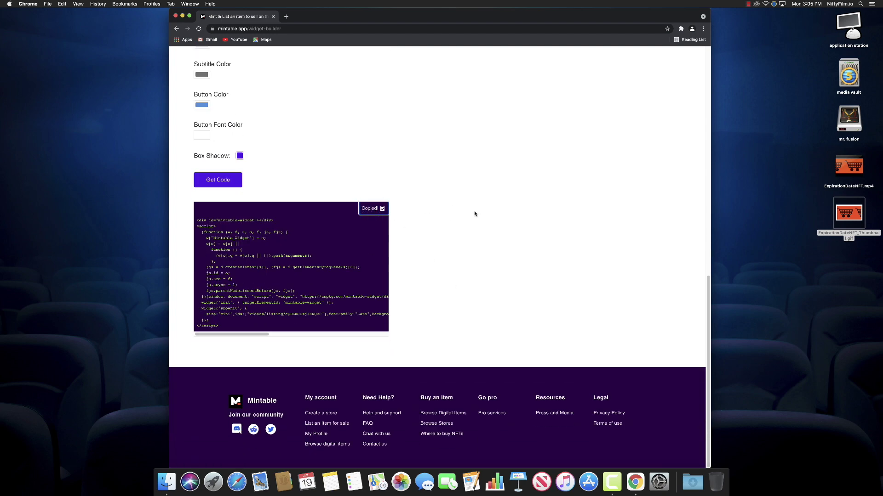
scroll(474, 214, "up", 20)
Go via My Account > Profile to the My NFTs wallet page and close the metadata panel.
left_click(626, 58)
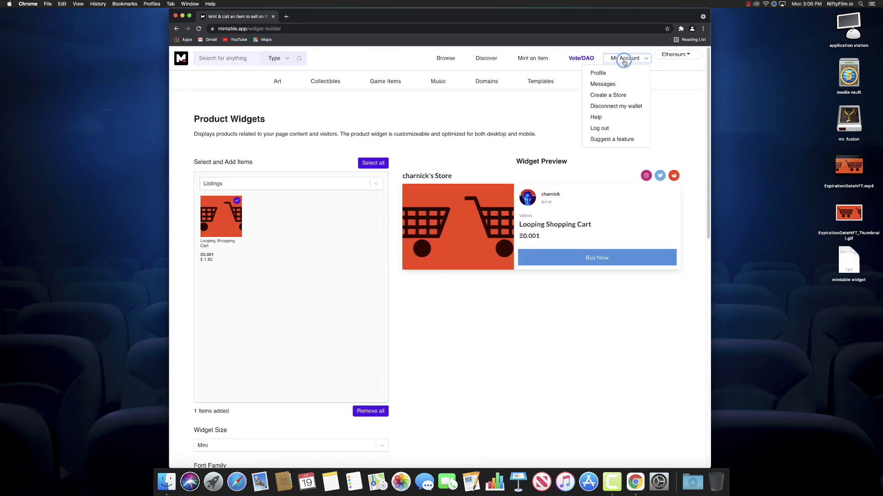
left_click(600, 73)
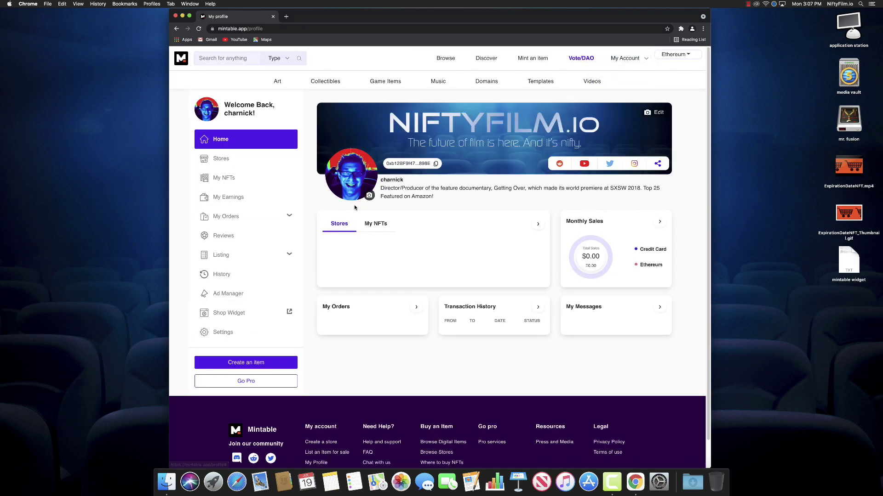
left_click(376, 225)
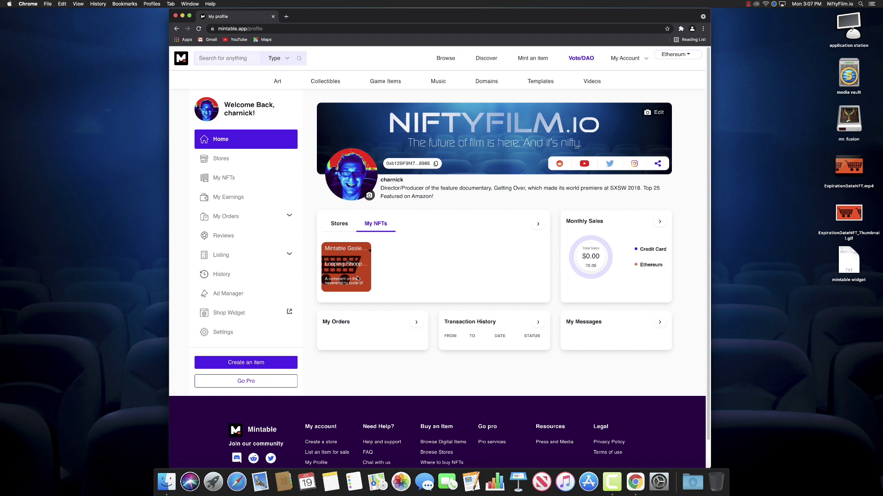
left_click(220, 178)
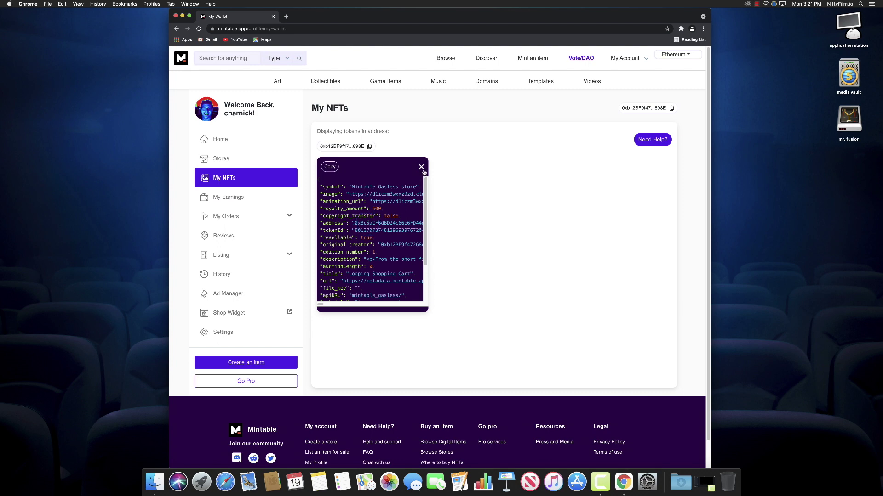
left_click(421, 167)
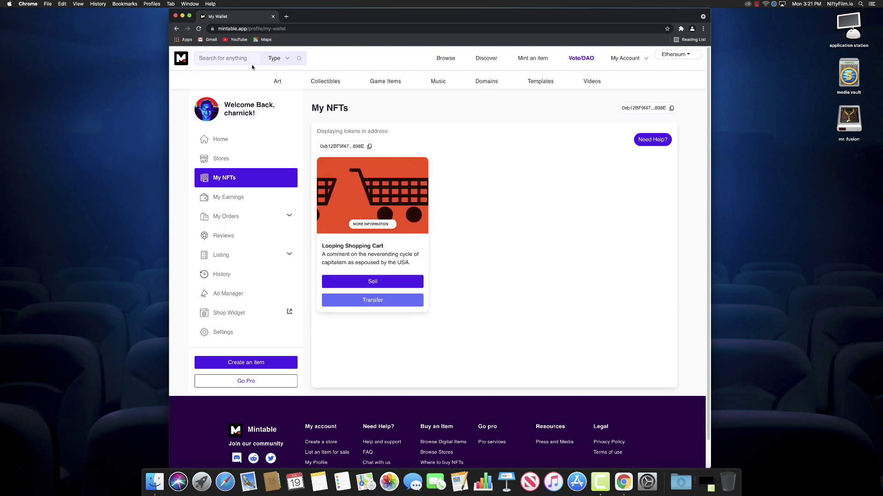
Open the $1.83 Looping Shopping Cart page from Videos, expand its description, and play the Expiration Date video.
left_click(230, 58)
left_click(216, 198)
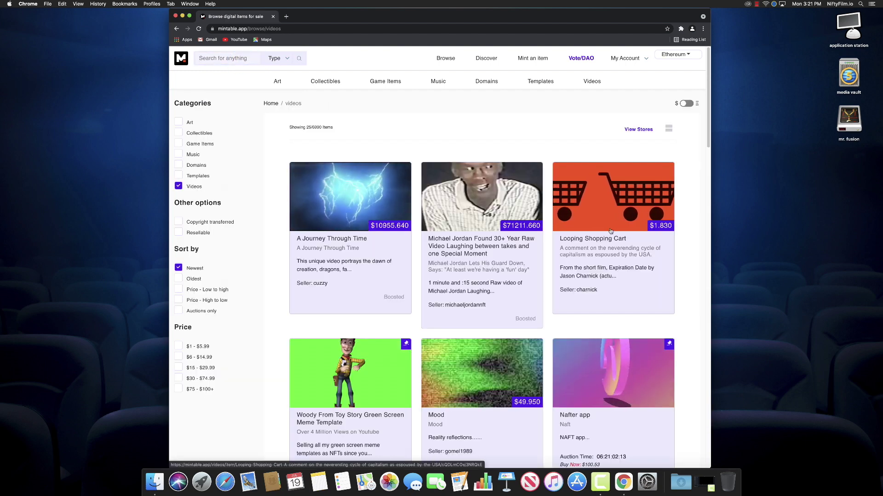
left_click(613, 222)
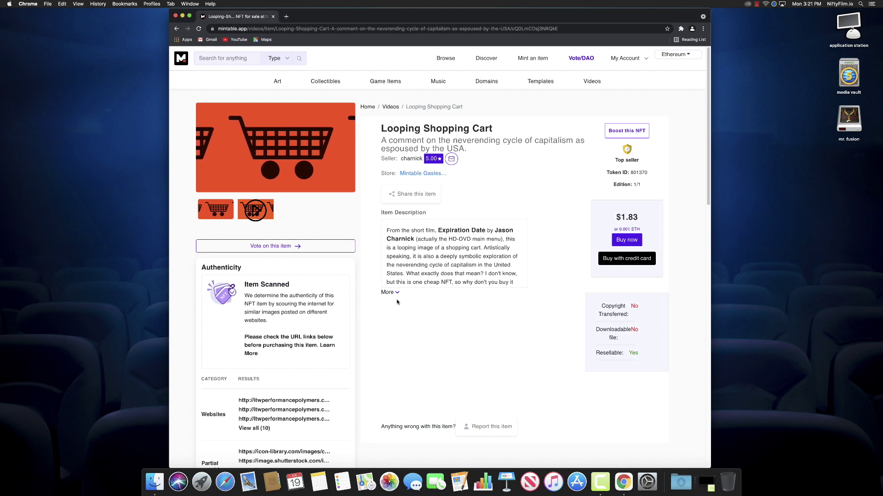
left_click(389, 293)
left_click(454, 384)
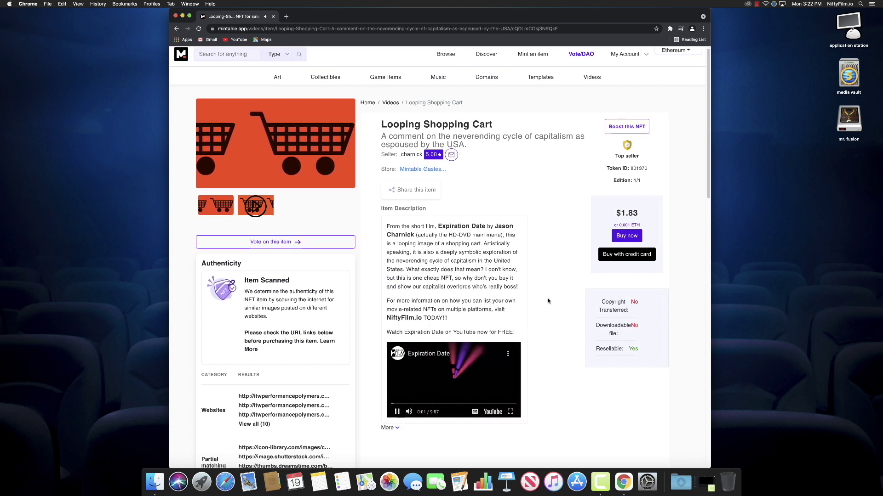
scroll(548, 302, "down", 2)
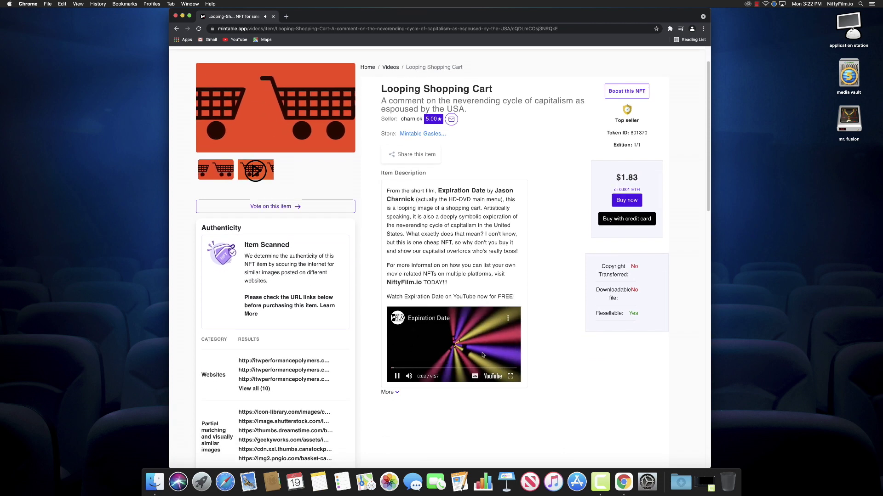